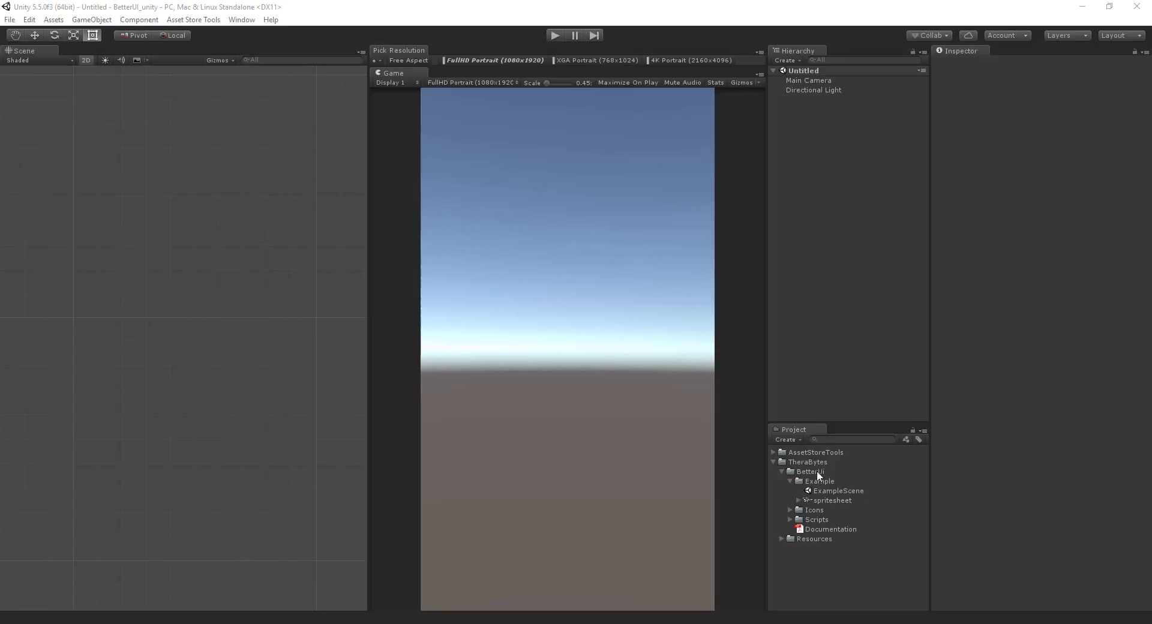
Open BetterUI's ExampleScene from the Project window and run it in play mode.
left_click(816, 491)
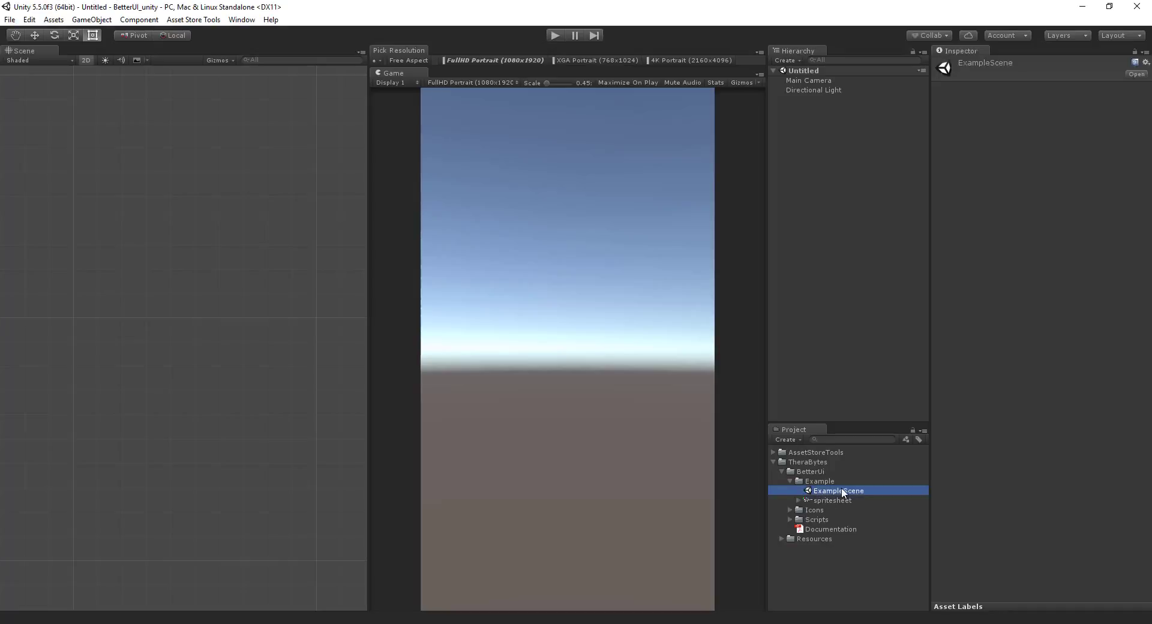
left_click(800, 462)
left_click(805, 471)
left_click(811, 482)
left_click(817, 490)
double_click(817, 490)
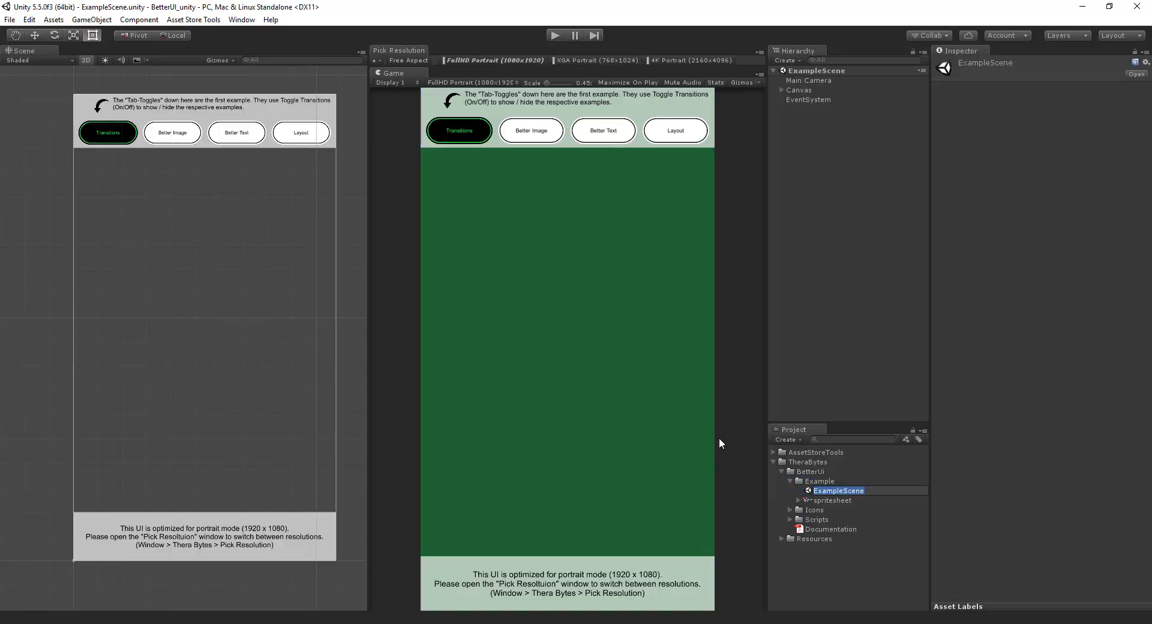
left_click(556, 34)
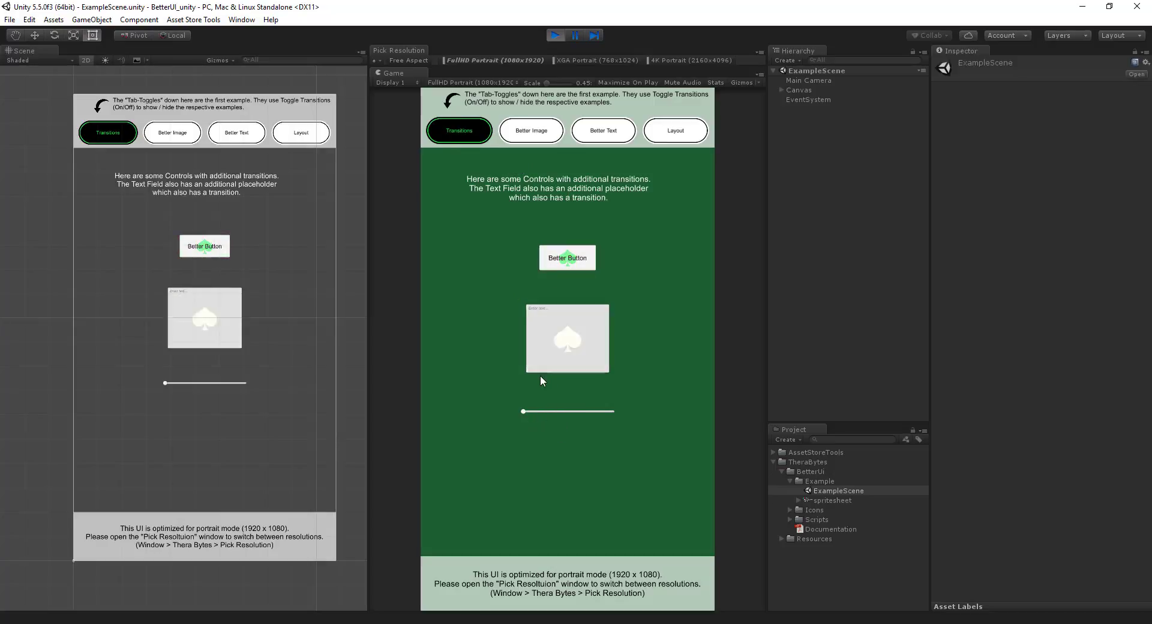
Inspect the Better Button, keep its Transition at Color Tint, and ping its Target Graphic.
left_click(217, 254)
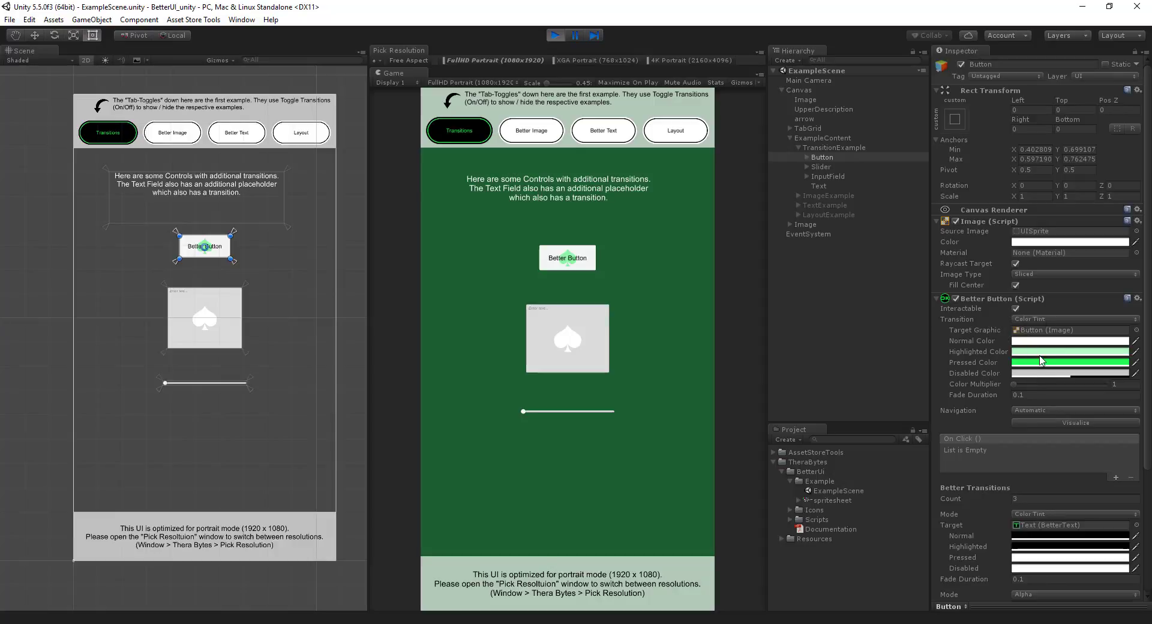
left_click(1039, 318)
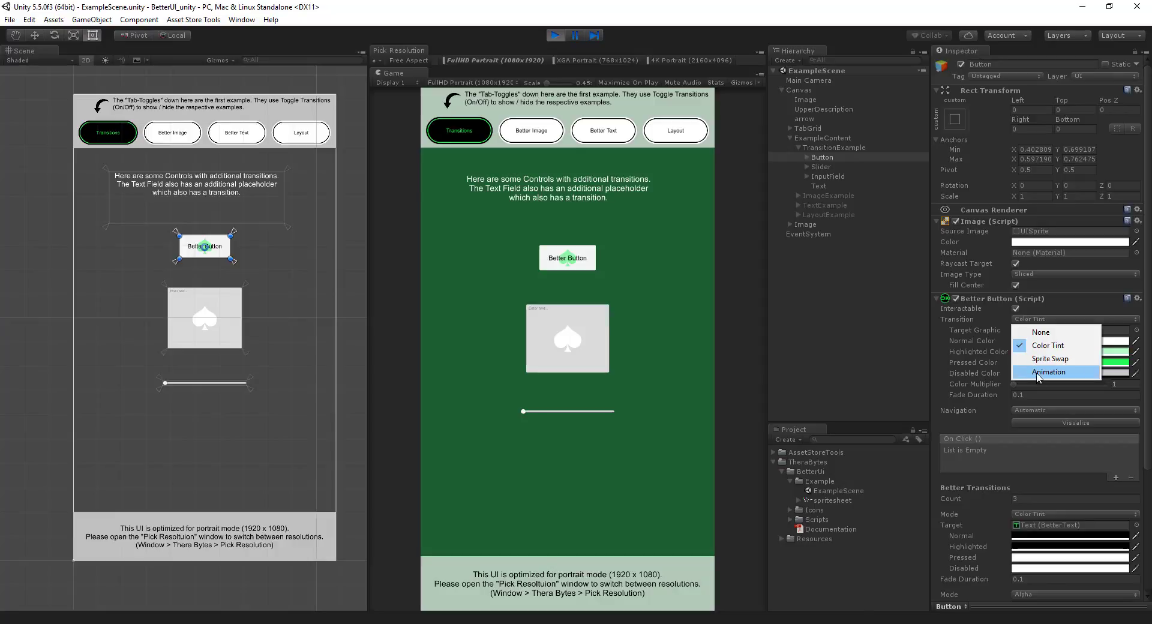
left_click(975, 331)
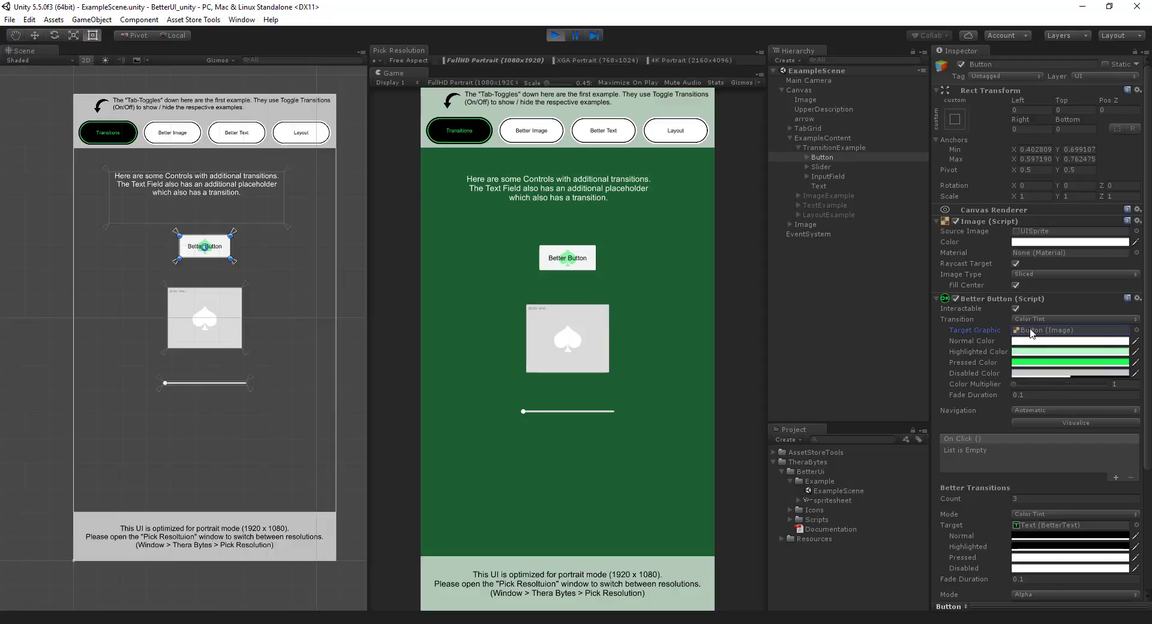
left_click(1031, 331)
left_click(561, 252)
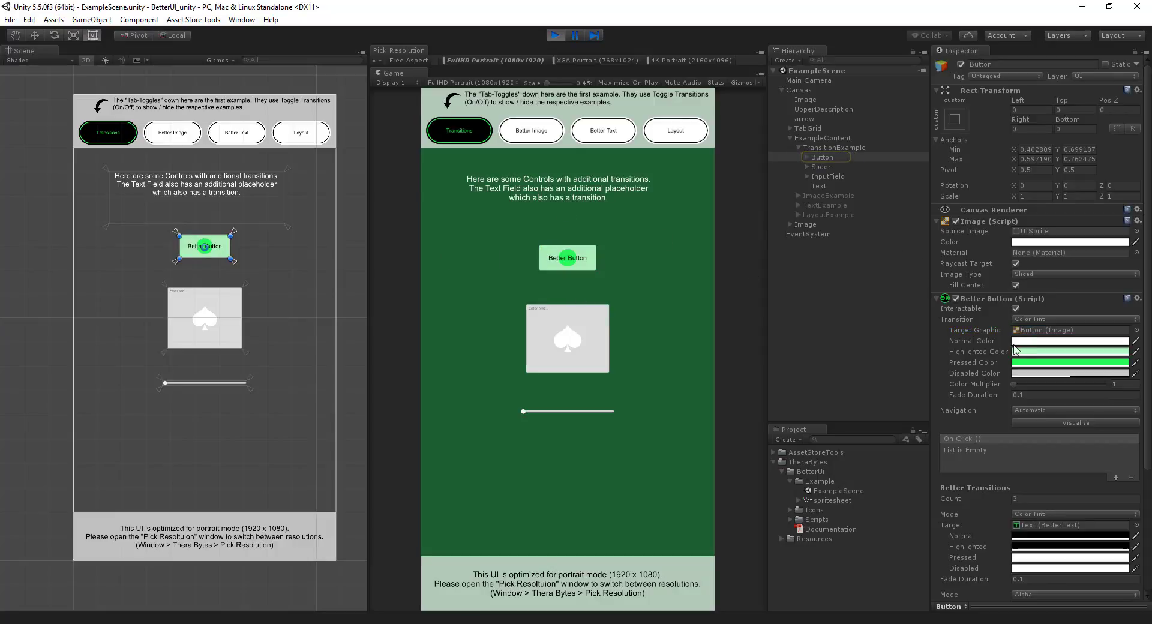
Ping the text and image targets of the Color Tint and Alpha Better Transitions, previewing the button.
scroll(975, 289, "down", 5)
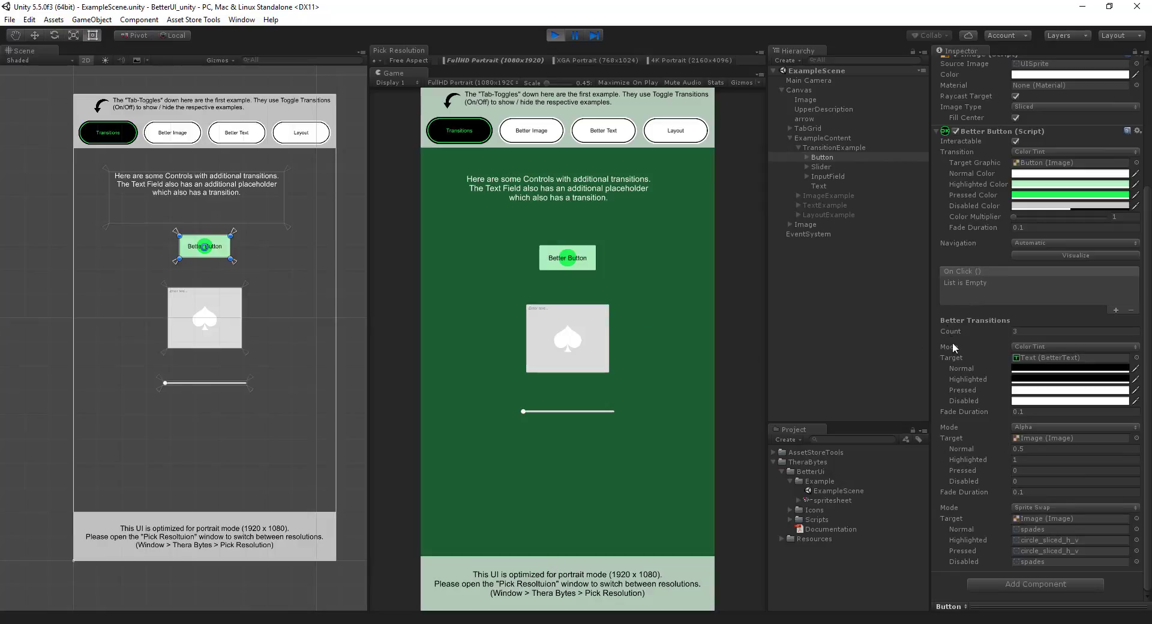
left_click(1028, 356)
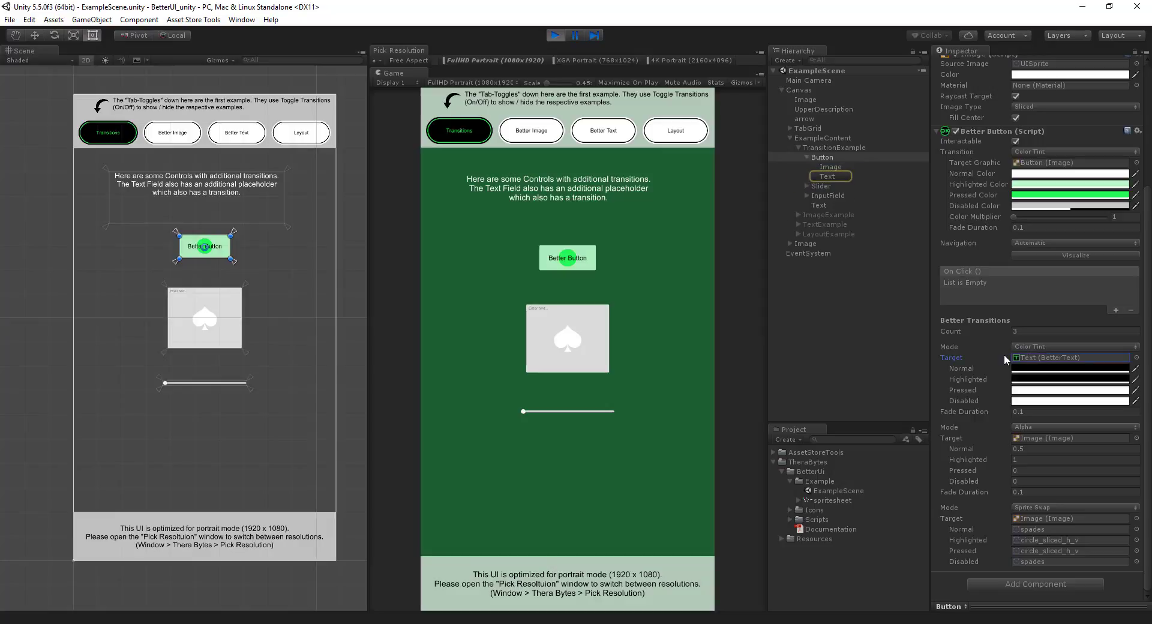
left_click(567, 267)
left_click(1037, 438)
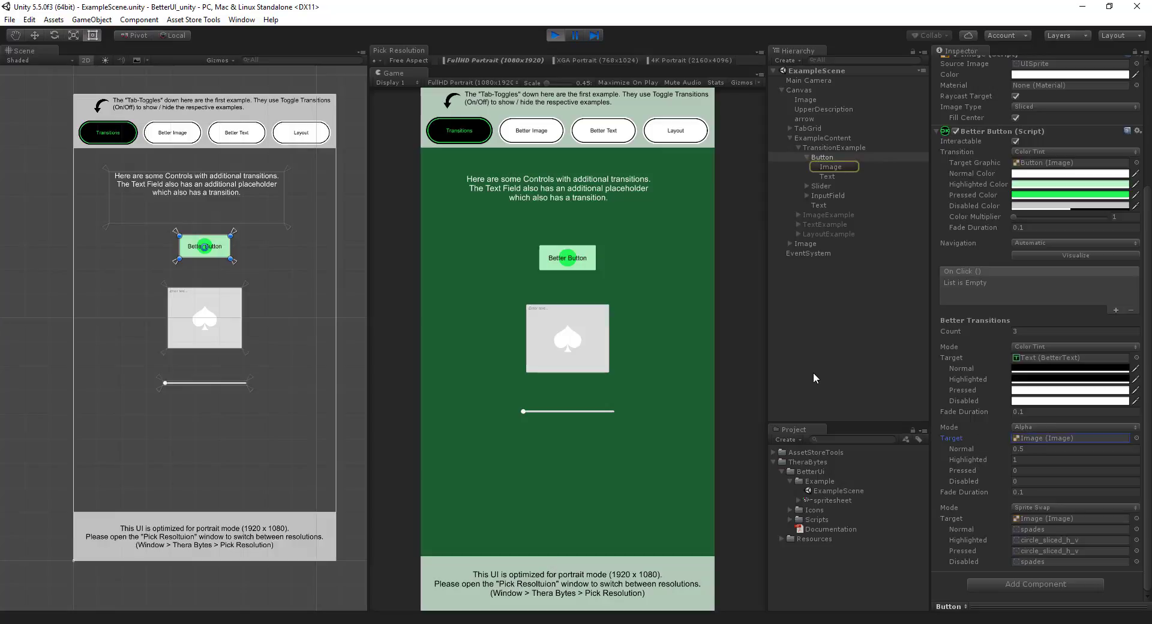
left_click(558, 274)
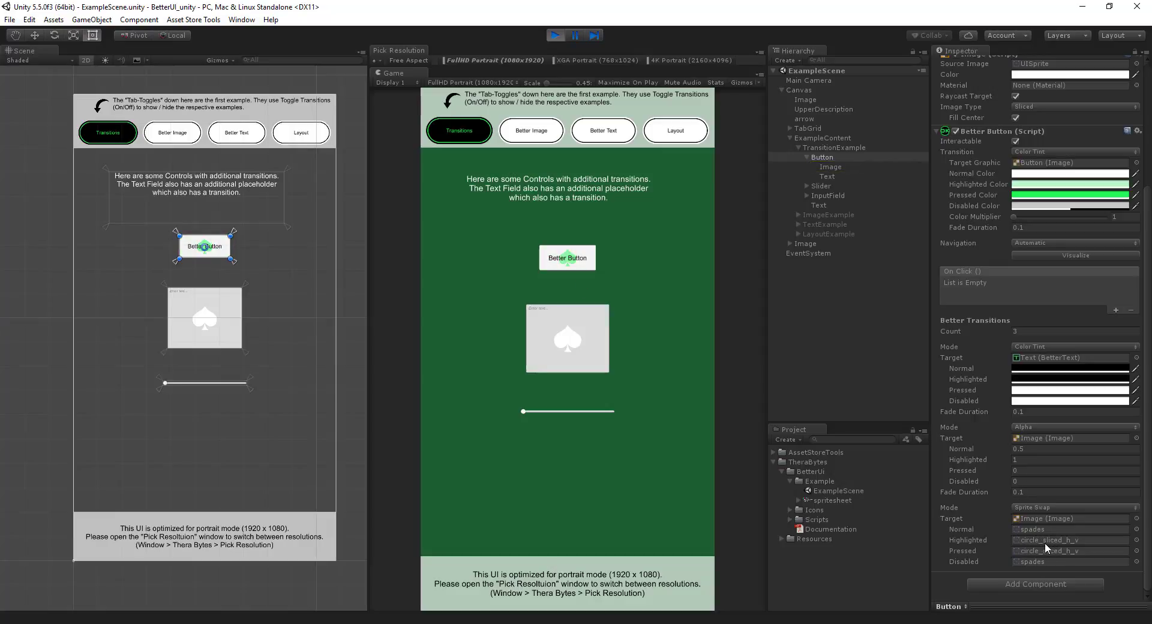
Press the Better Button to check its pressed state, then view the Sprite Swap Mode choices.
left_click(576, 258)
left_click(578, 259)
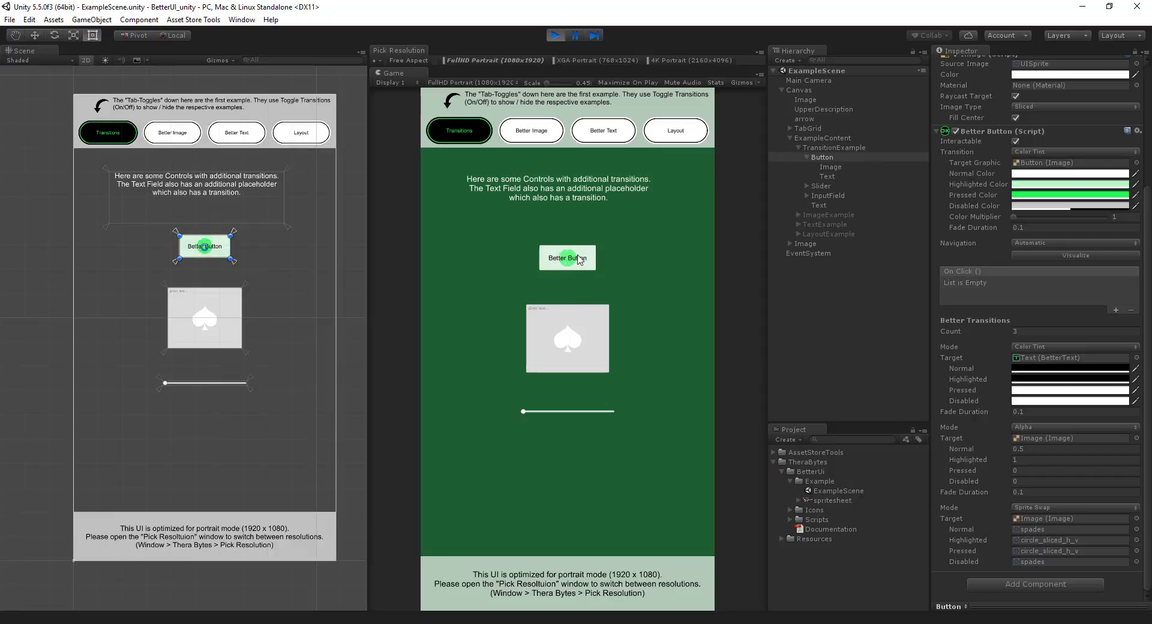
left_click(579, 259)
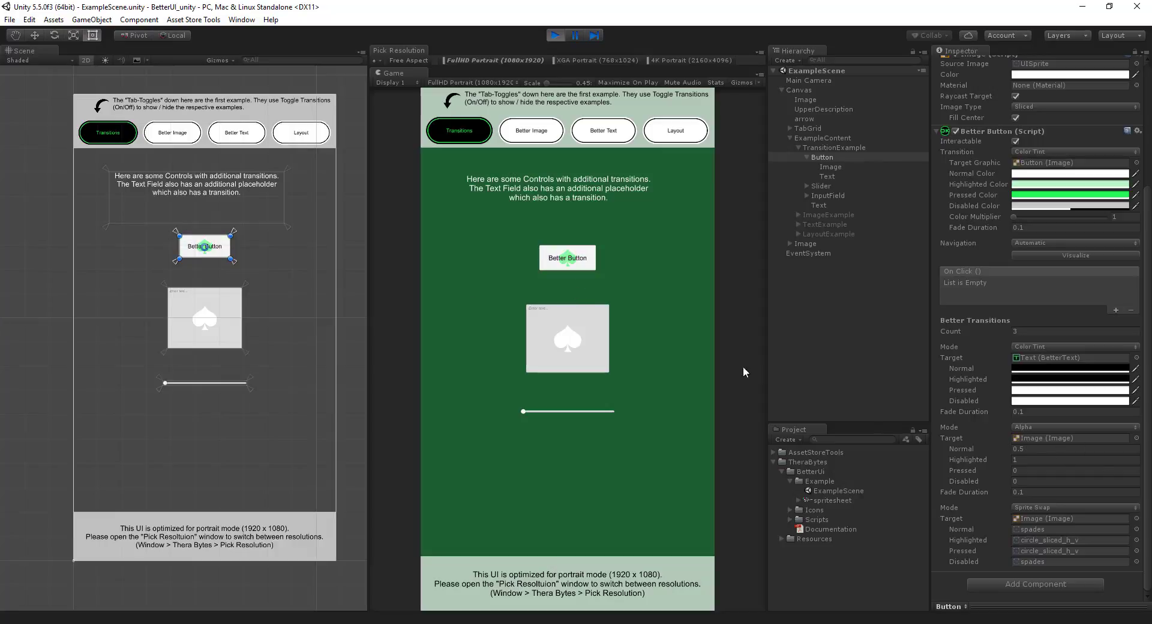
left_click(558, 263)
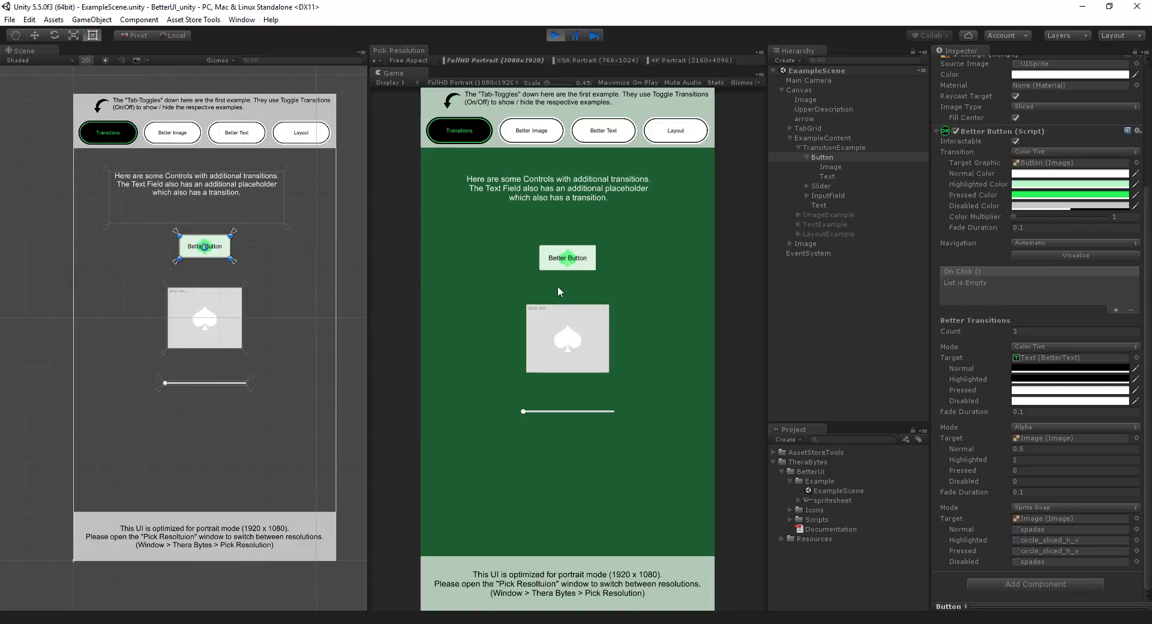
left_click(577, 258)
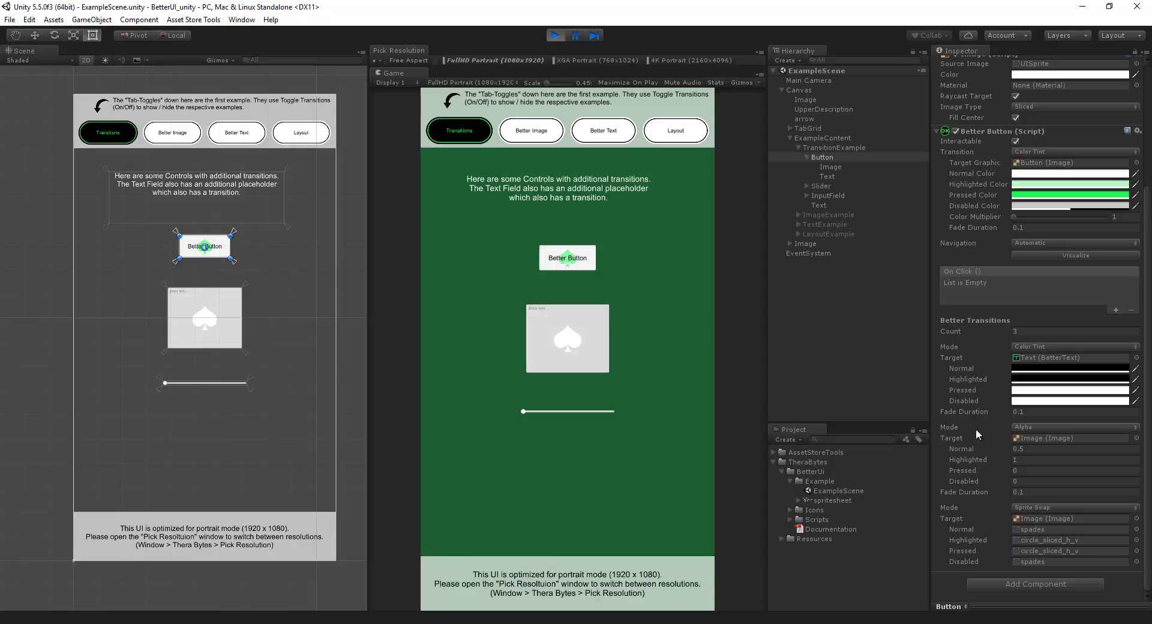
left_click(1071, 507)
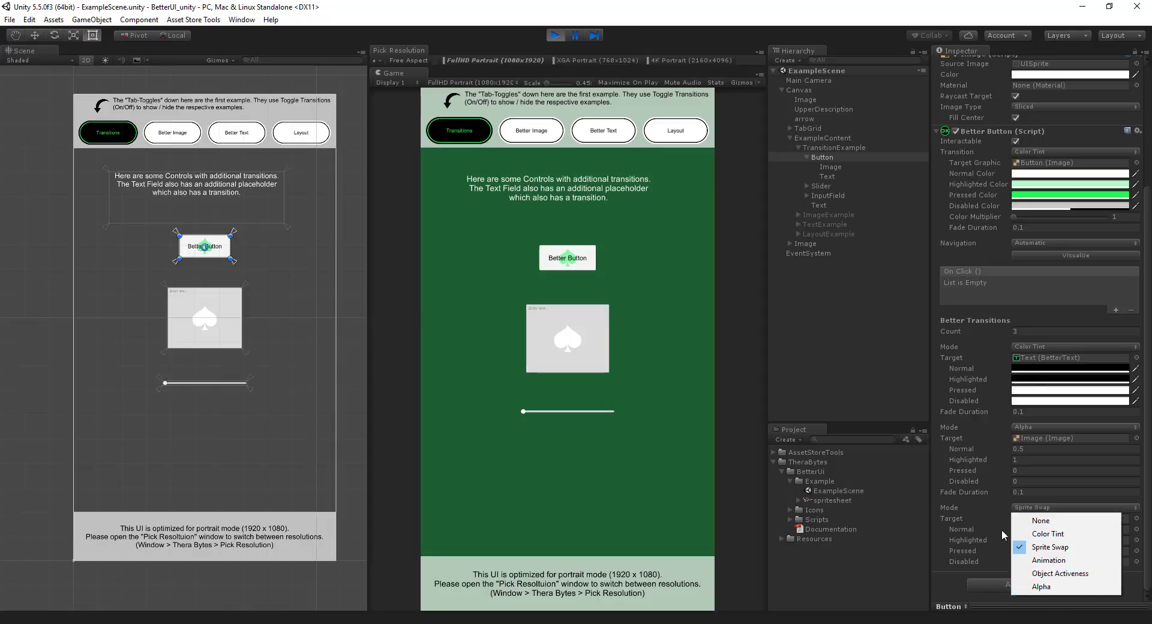
Keep Sprite Swap mode, move the slider to about 40%, and try the text field's transitions.
left_click(960, 436)
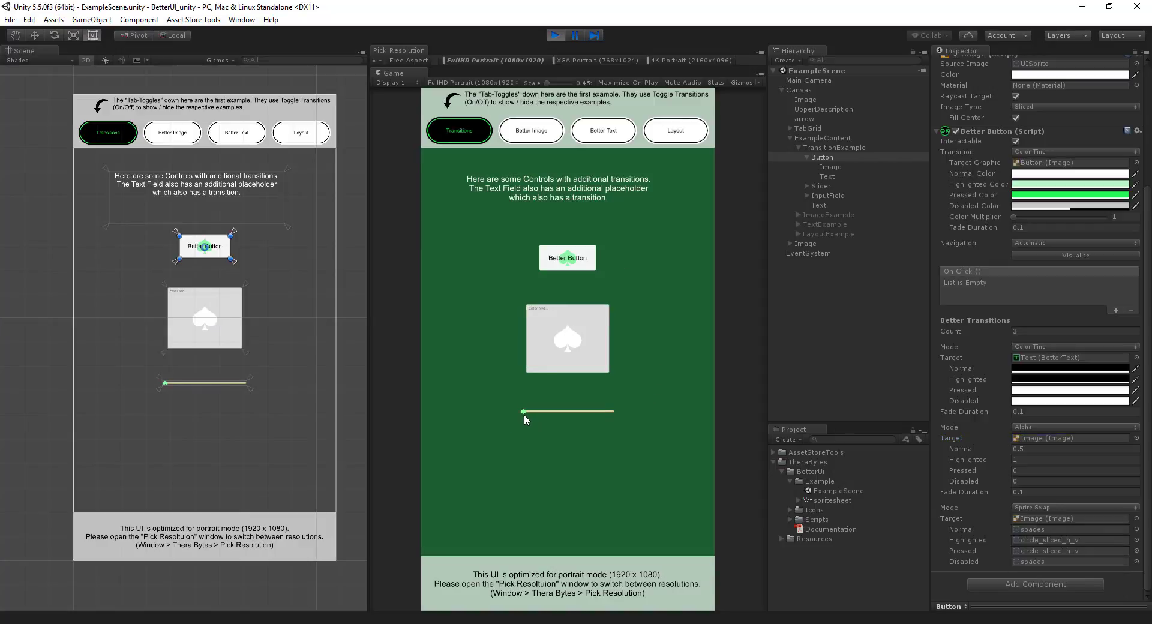
left_click_drag(588, 412, 562, 411)
left_click(564, 317)
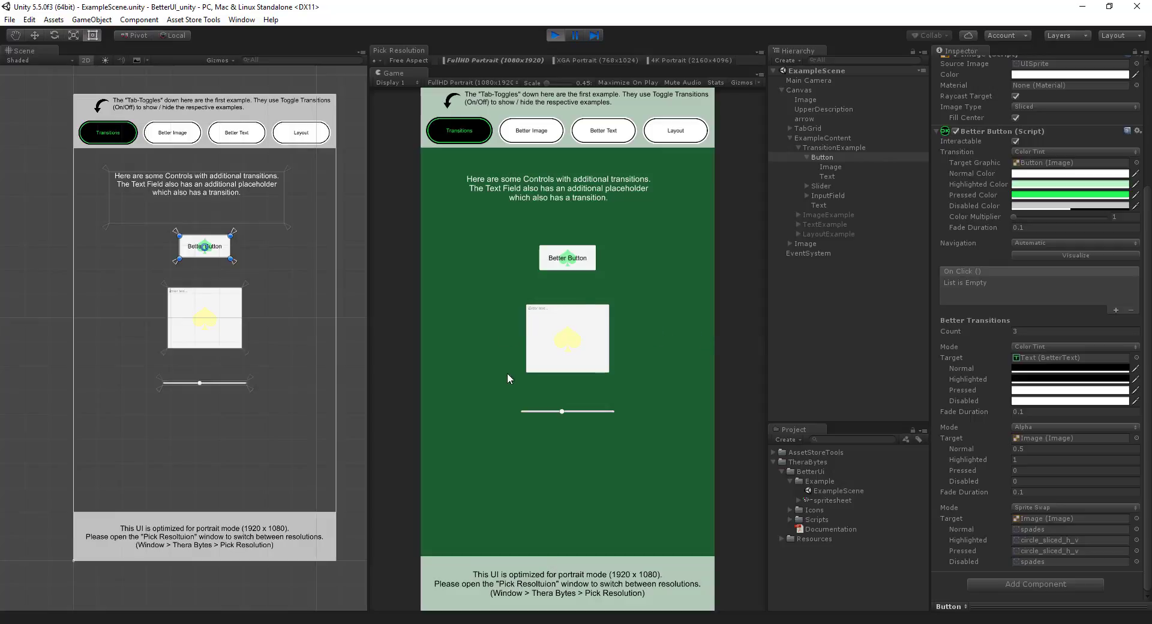
left_click(582, 360)
Inspect the InputField's placeholder, then type 'a' into the game's field and delete it.
left_click(829, 196)
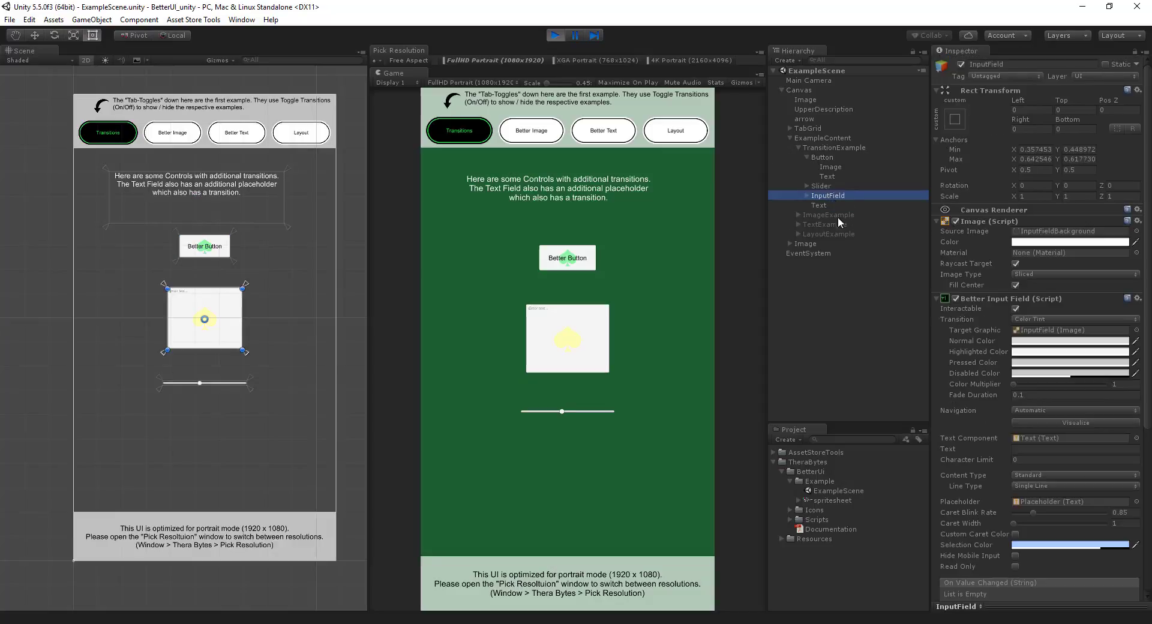
scroll(969, 474, "down", 3)
scroll(996, 549, "down", 2)
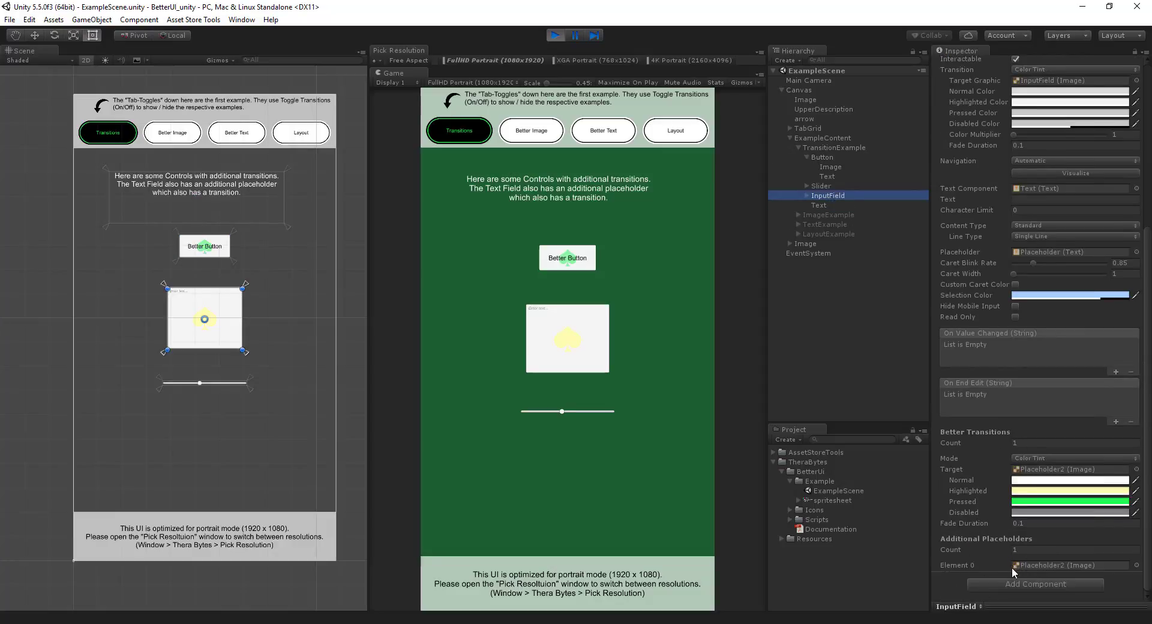
left_click(1035, 252)
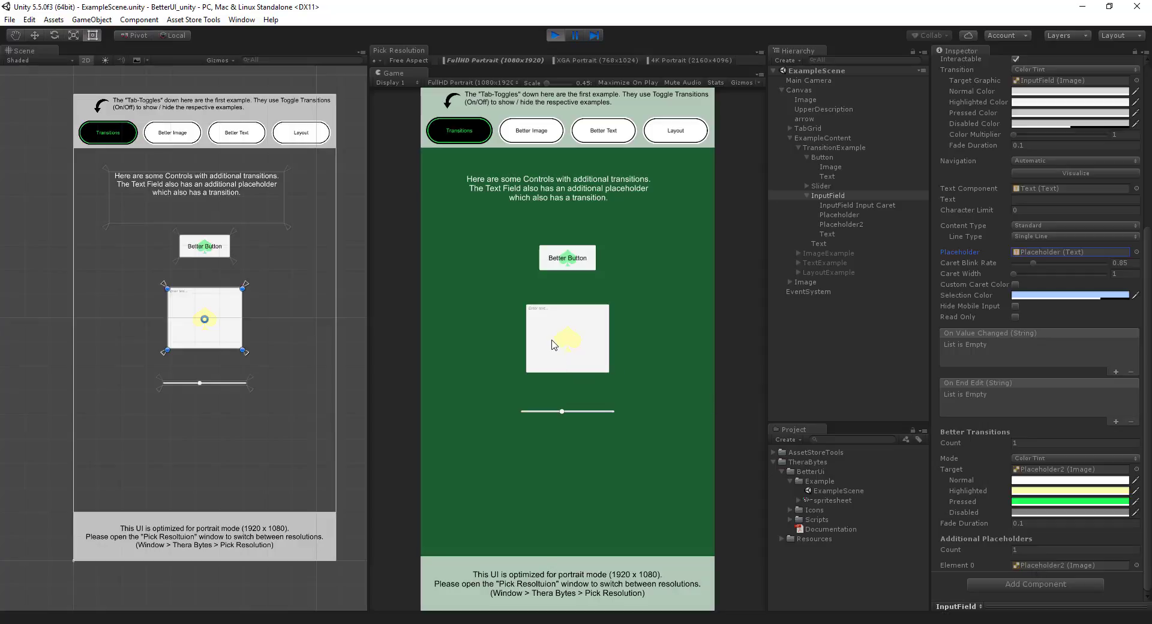
left_click(570, 342)
type("a")
key("BackSpace")
Inspect the Transitions tab toggle, keeping its first transition mode at Color Tint.
left_click(537, 133)
left_click(590, 136)
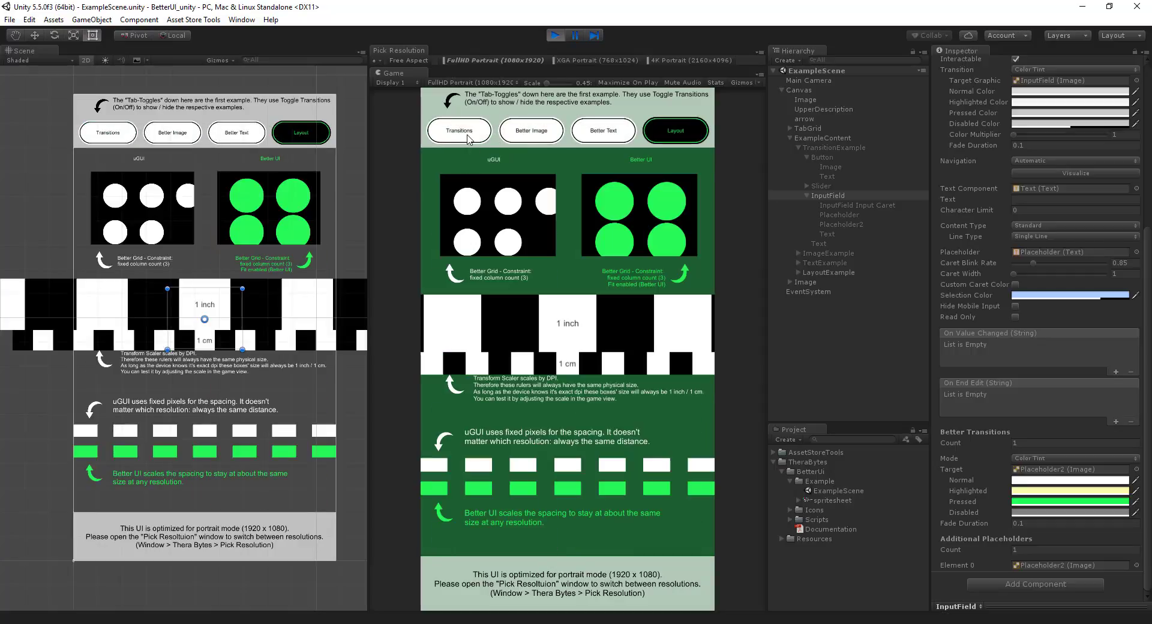
left_click(440, 141)
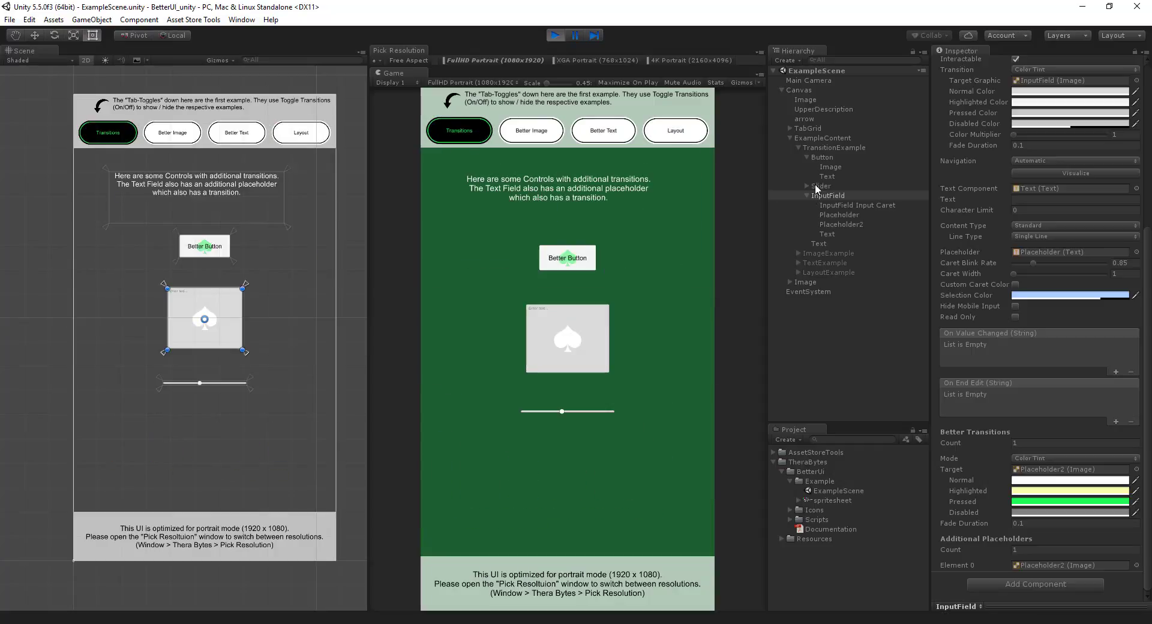
left_click(117, 130)
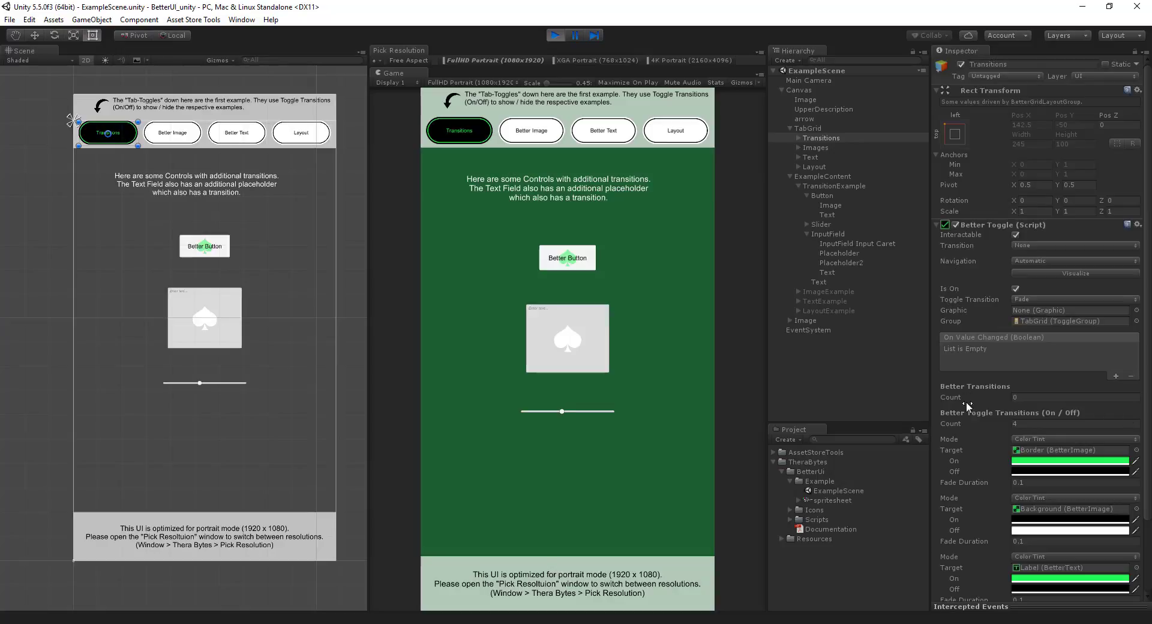
scroll(1000, 397, "down", 3)
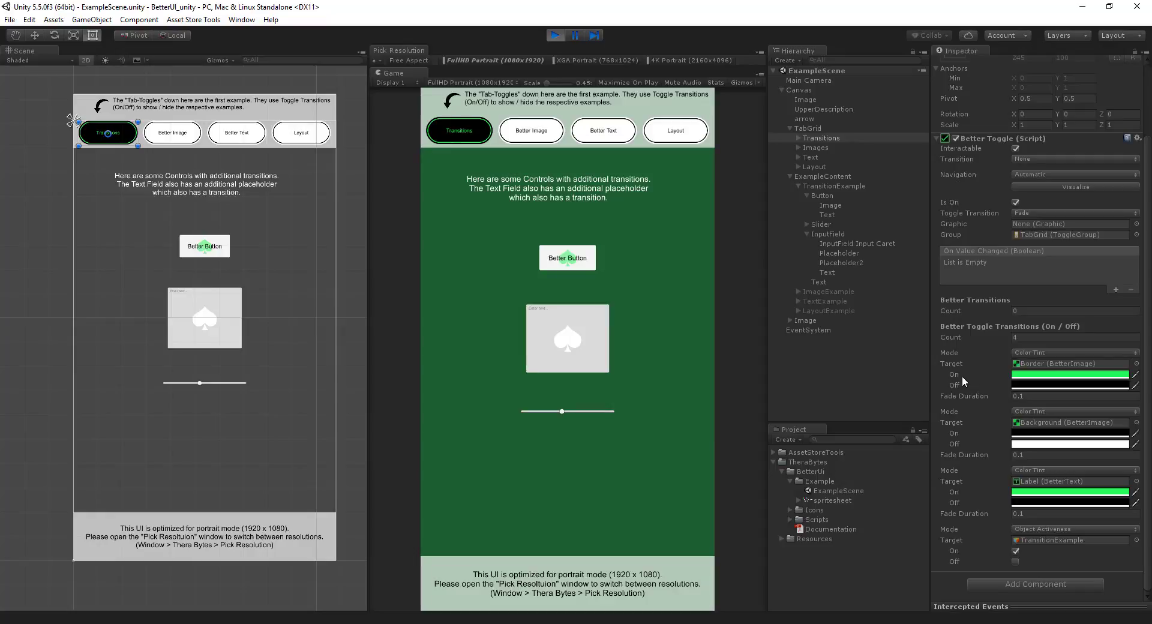
left_click(1020, 354)
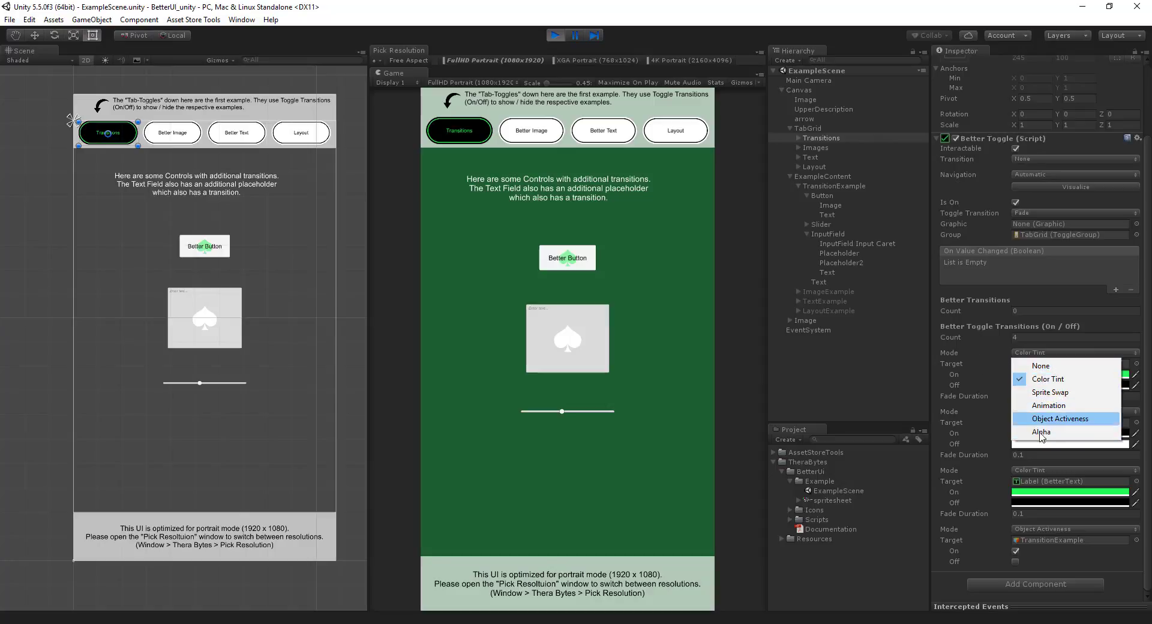
left_click(985, 368)
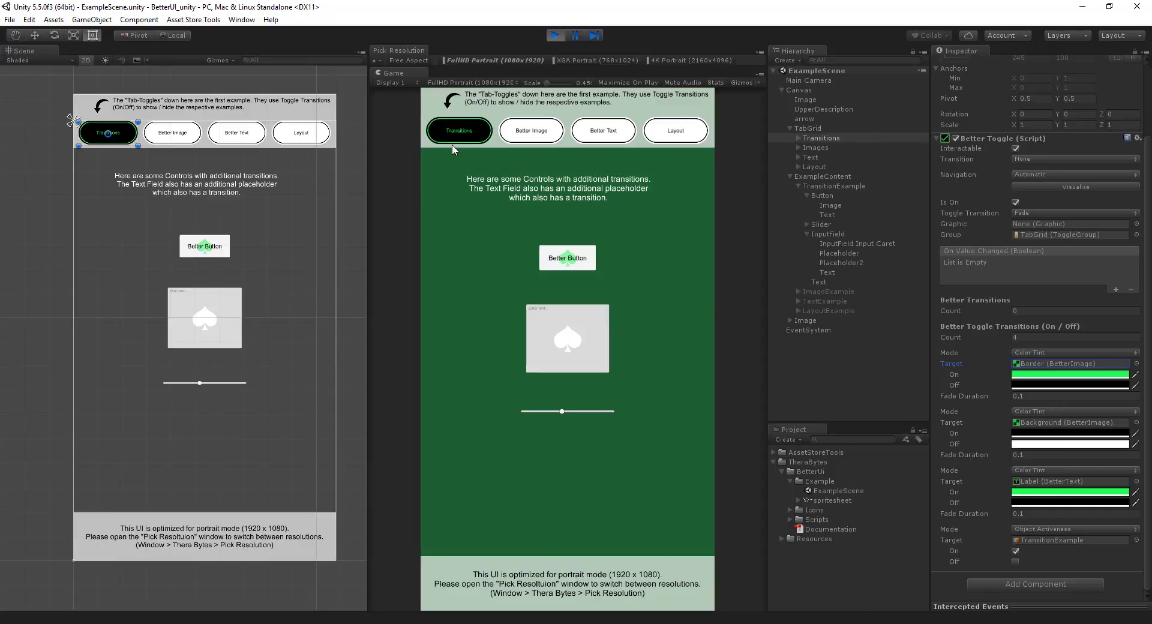
Keep the fourth transition on Object Activeness targeting TransitionExample, and show the Better Image examples.
left_click(1041, 540)
left_click(1042, 528)
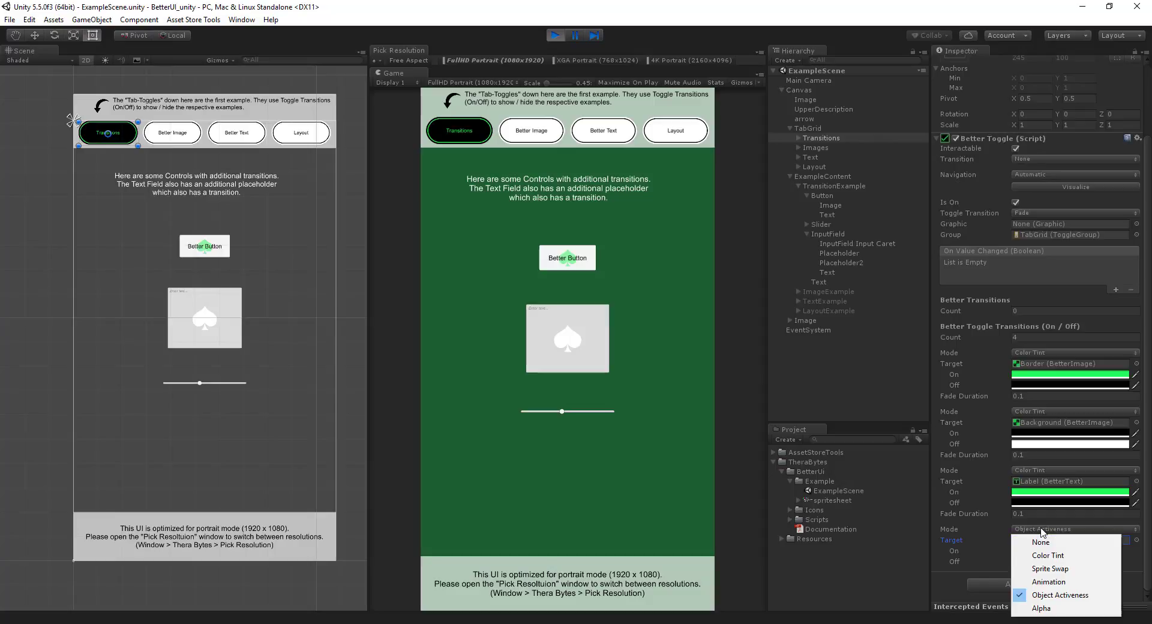
left_click(972, 530)
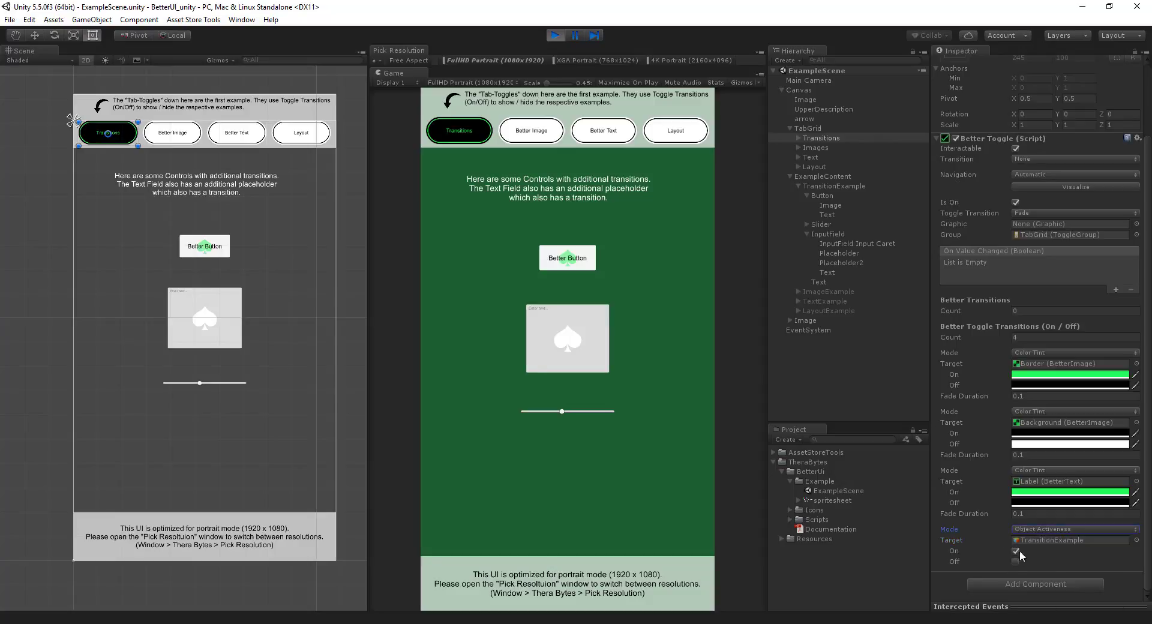
left_click(1031, 541)
left_click(516, 132)
left_click(466, 132)
left_click(529, 136)
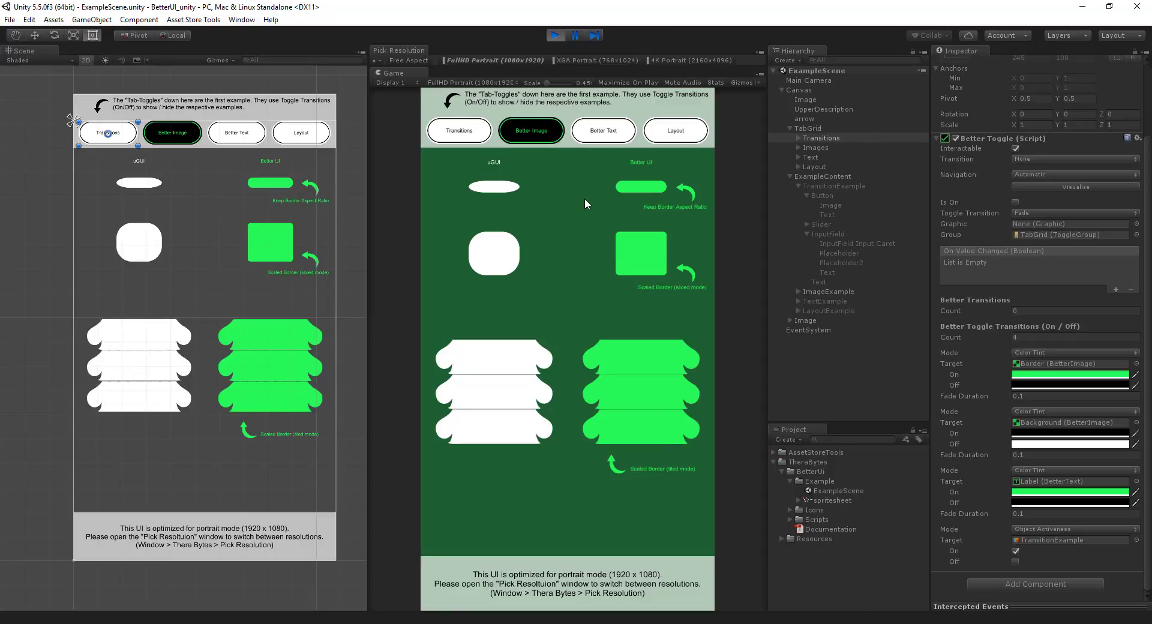
Compare the uGUI ellipse with the betterUi1 pill and uncheck its Keep Border Aspect Ratio.
left_click(152, 185)
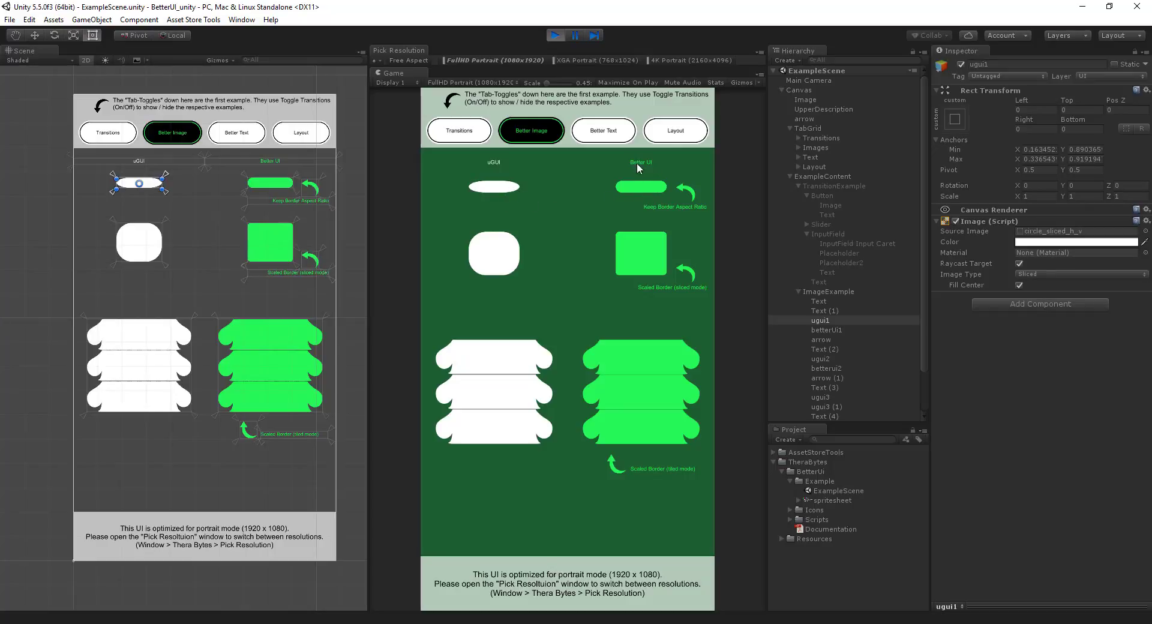
left_click(269, 187)
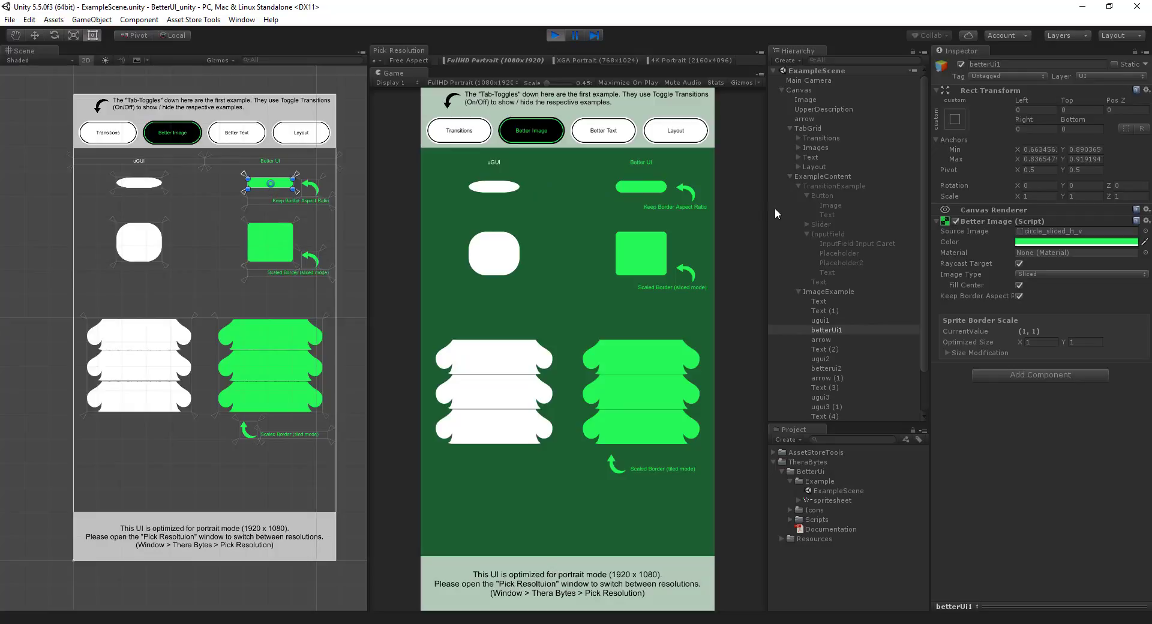
right_click(976, 218)
left_click(984, 346)
left_click_drag(928, 299, 872, 313)
left_click(989, 296)
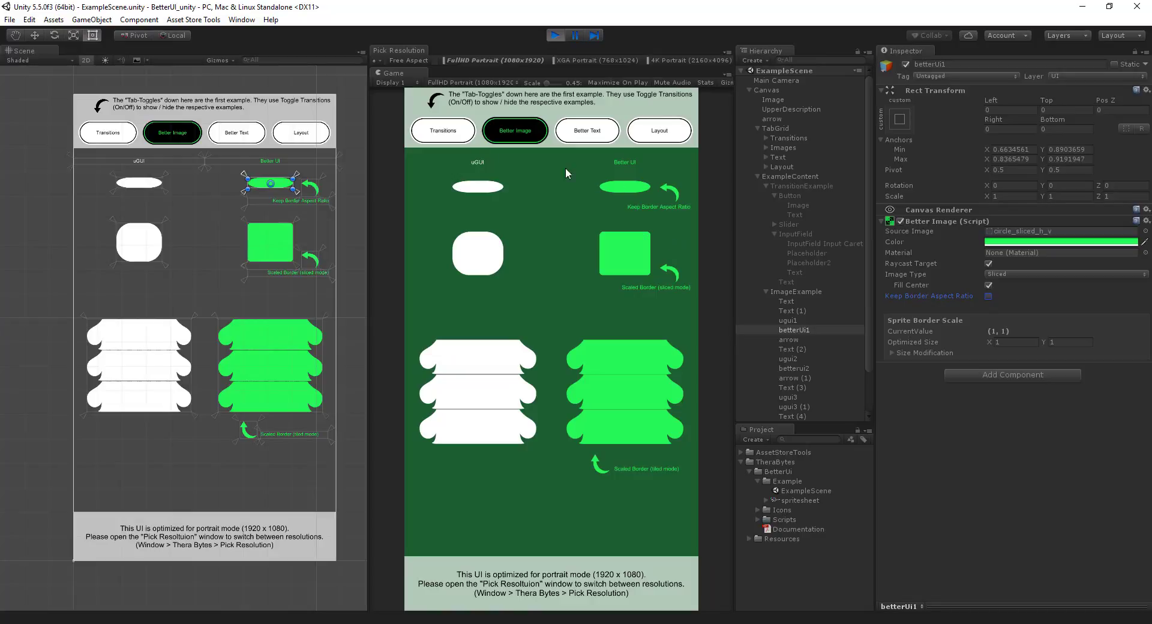
Re-enable Keep Border Aspect Ratio, then set betterui2's Sprite Border Scale to 0.5 by 1 after trying 2 by 2.
left_click(988, 297)
left_click(257, 248)
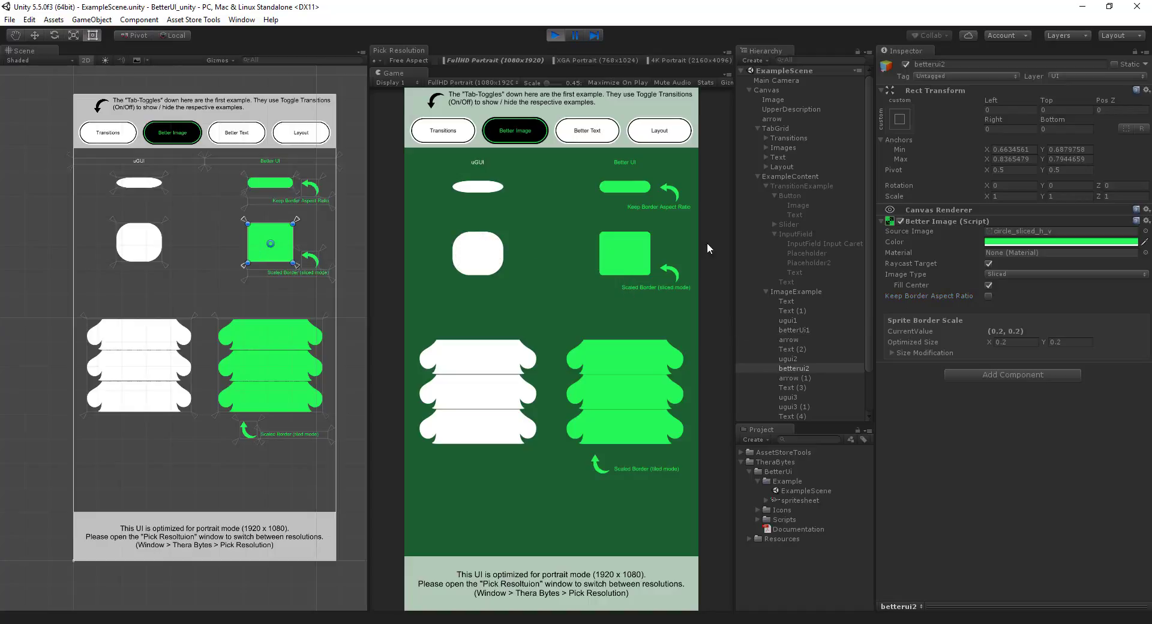
type("2")
key("Tab")
type("2")
left_click(1020, 343)
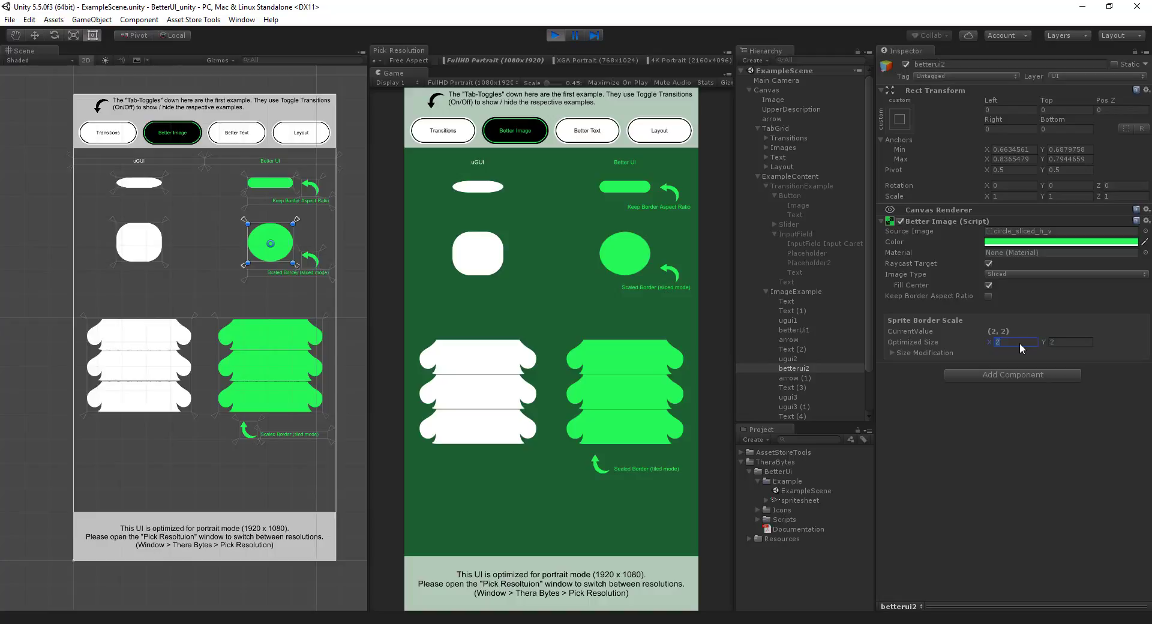
type("0.5")
key("Tab")
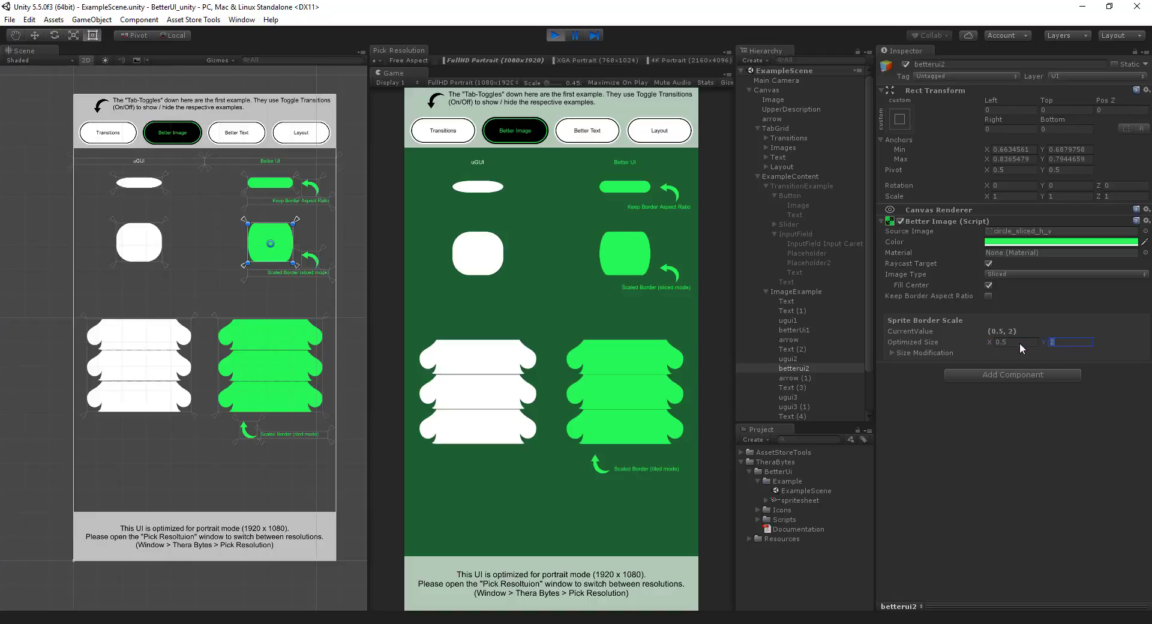
type("1")
left_click(281, 369)
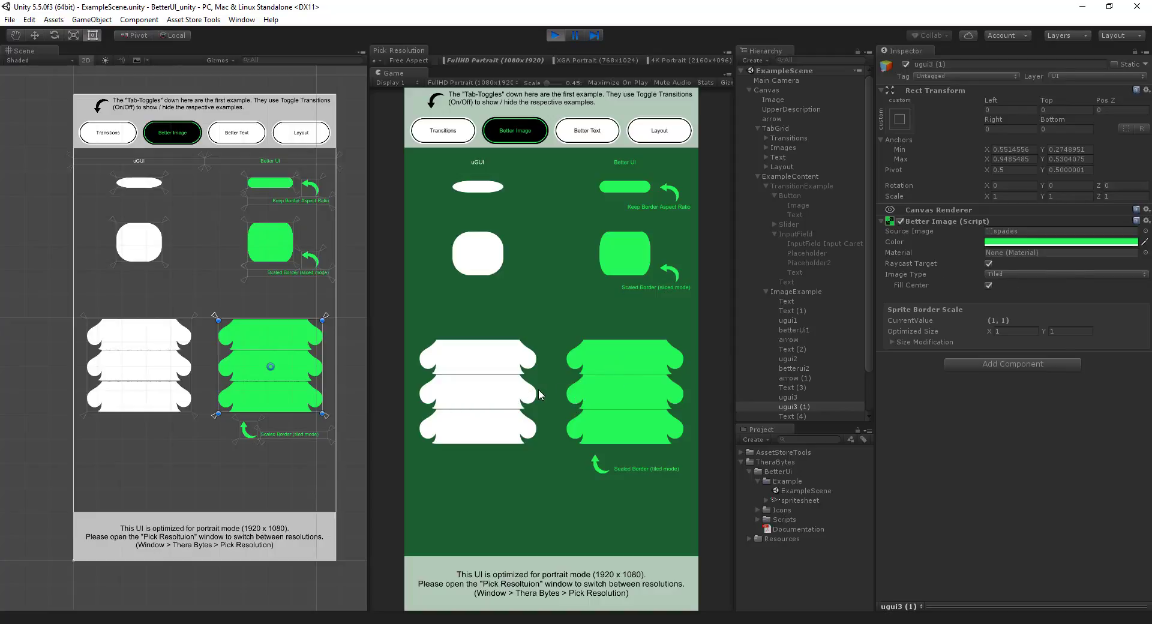
left_click(571, 63)
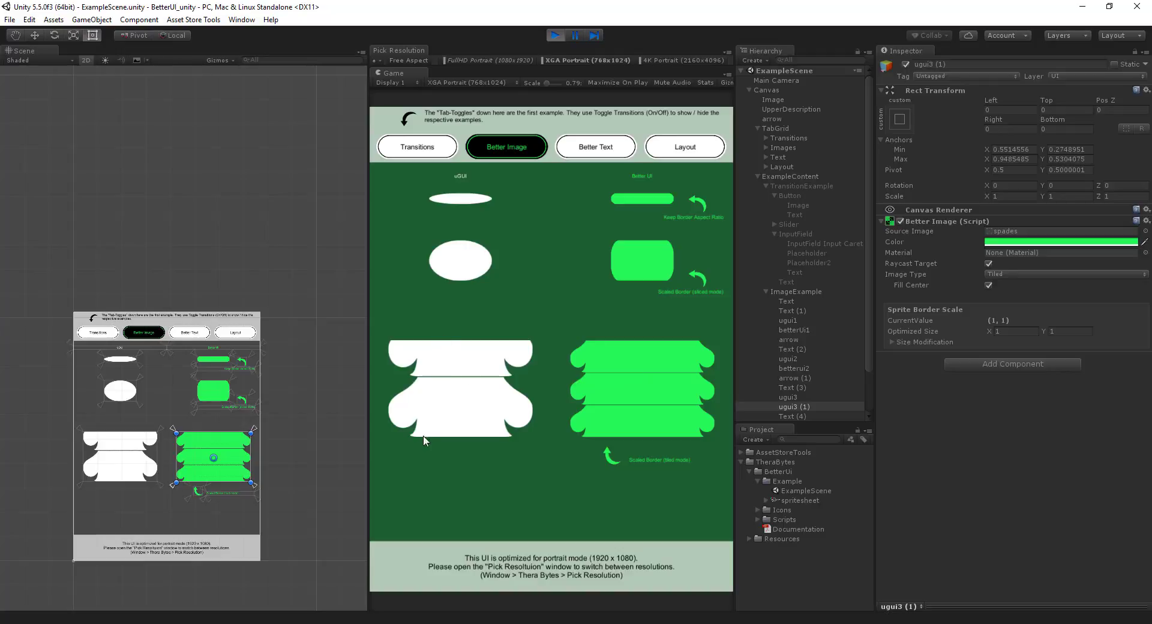
left_click(666, 60)
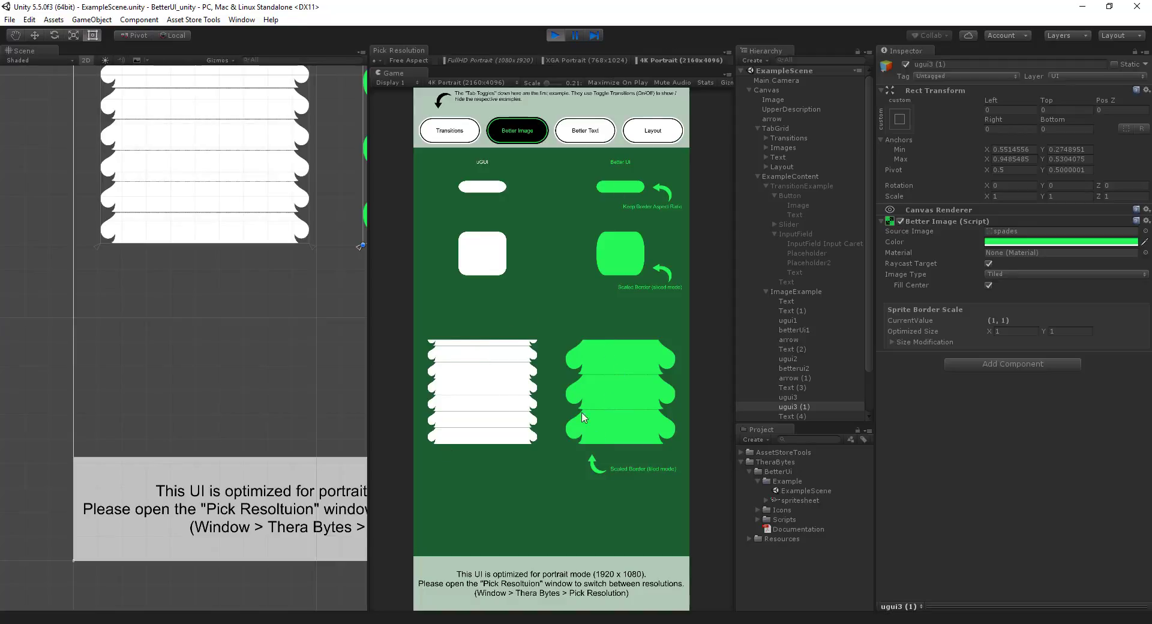
left_click(607, 58)
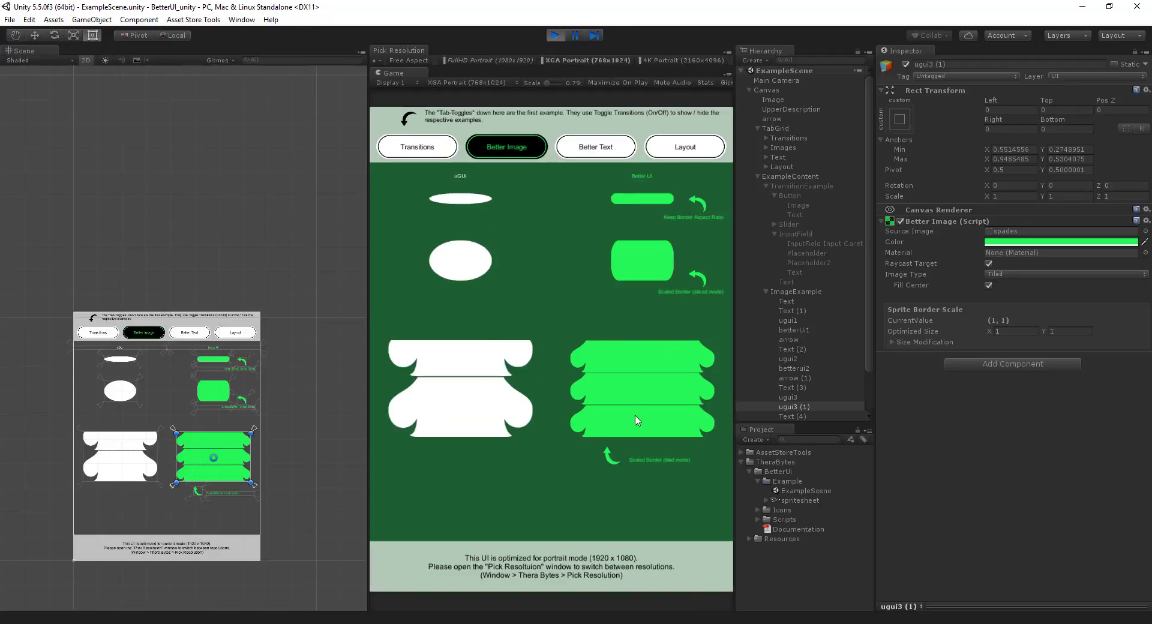
left_click(490, 59)
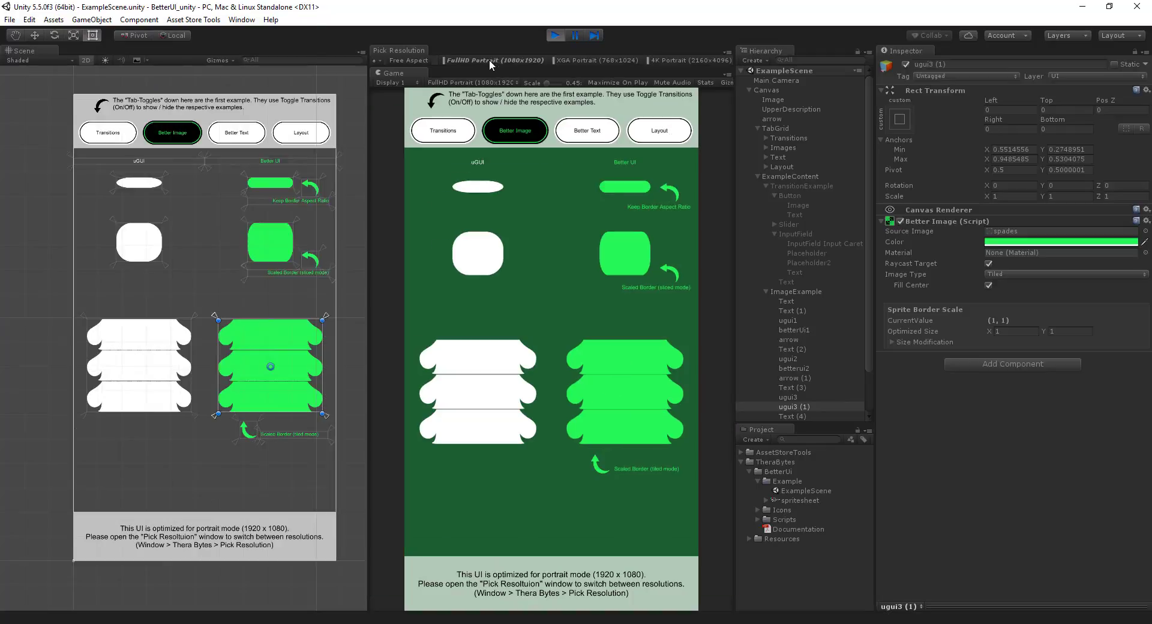
left_click(578, 60)
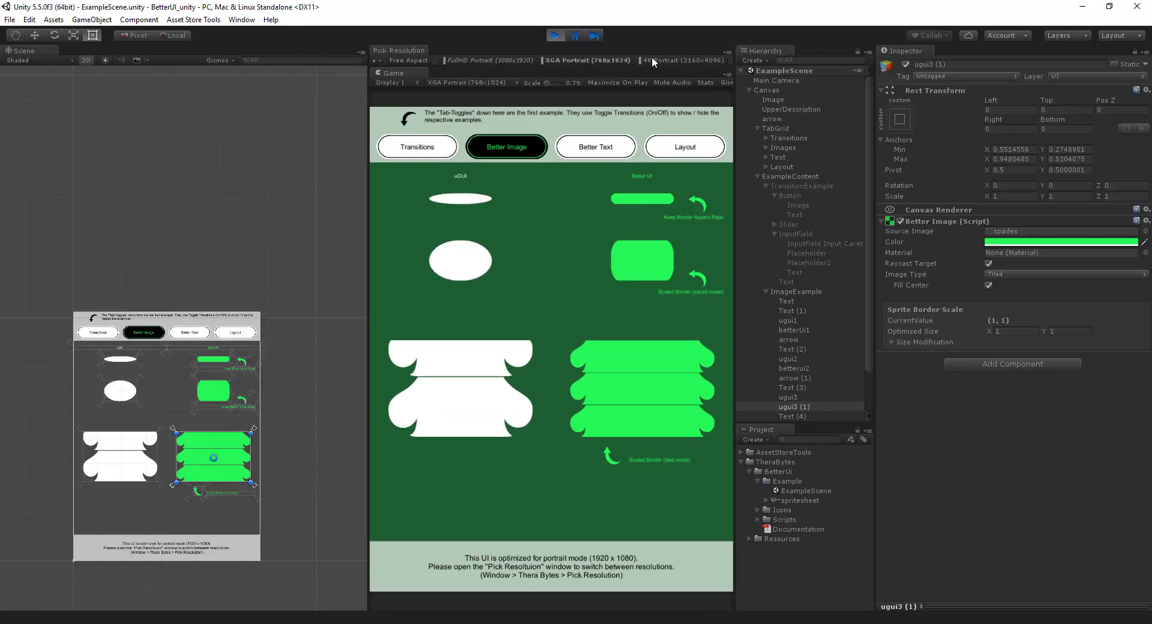
left_click(702, 56)
left_click(587, 60)
left_click(505, 58)
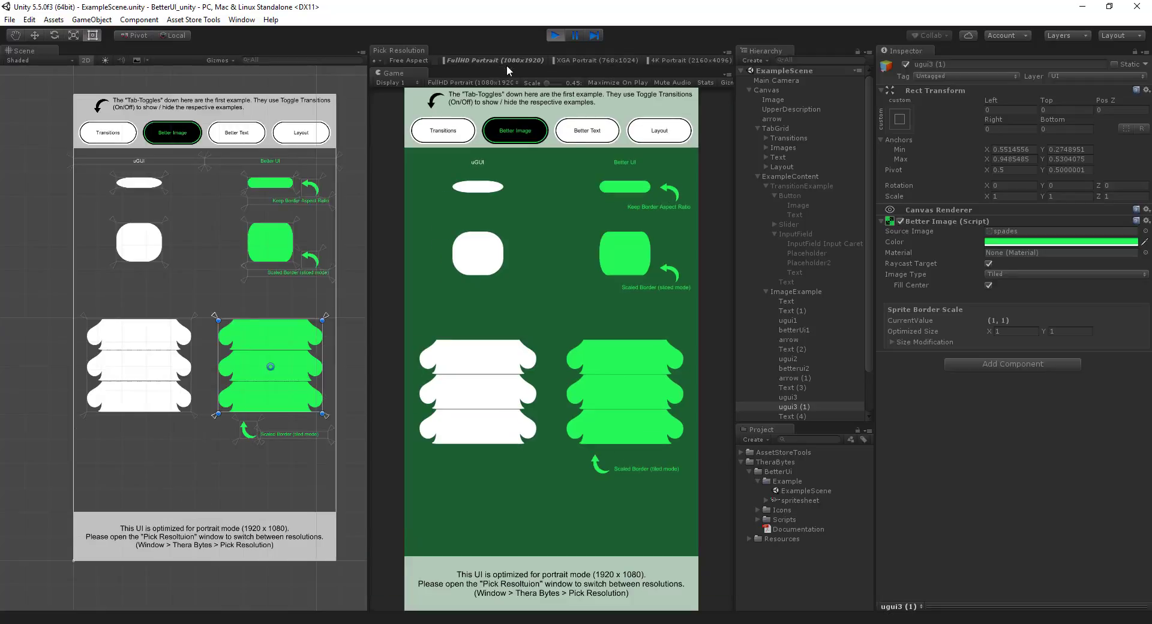
Show Better Text, compare it at XGA and 4K Portrait, return to FullHD Portrait, and select the Sizer Only text.
left_click(585, 139)
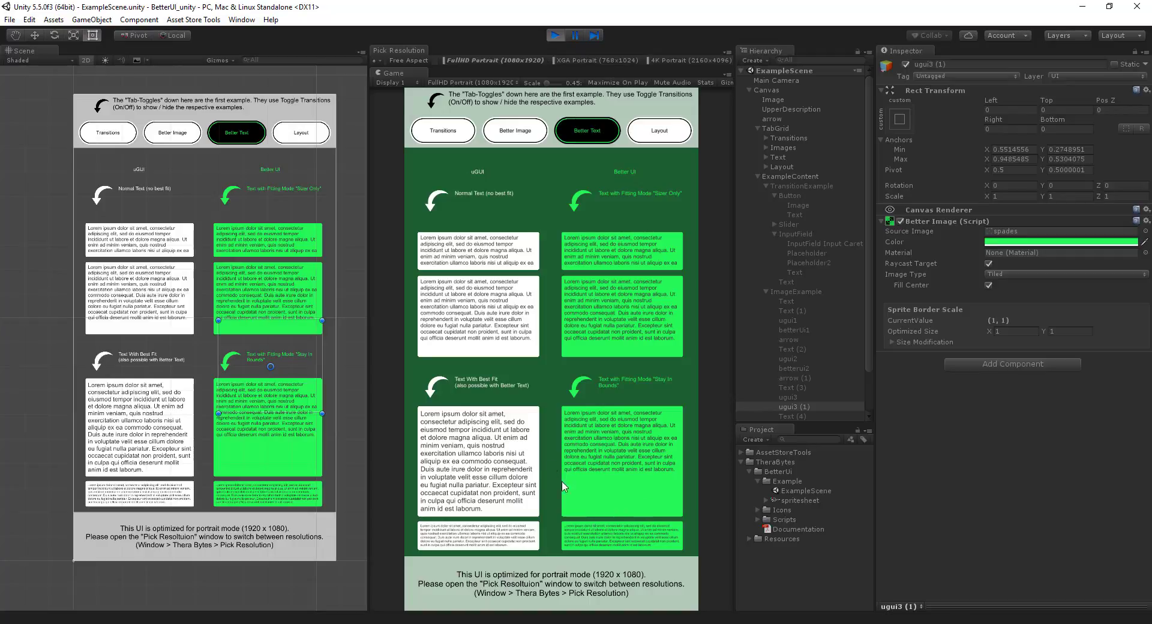
left_click(588, 59)
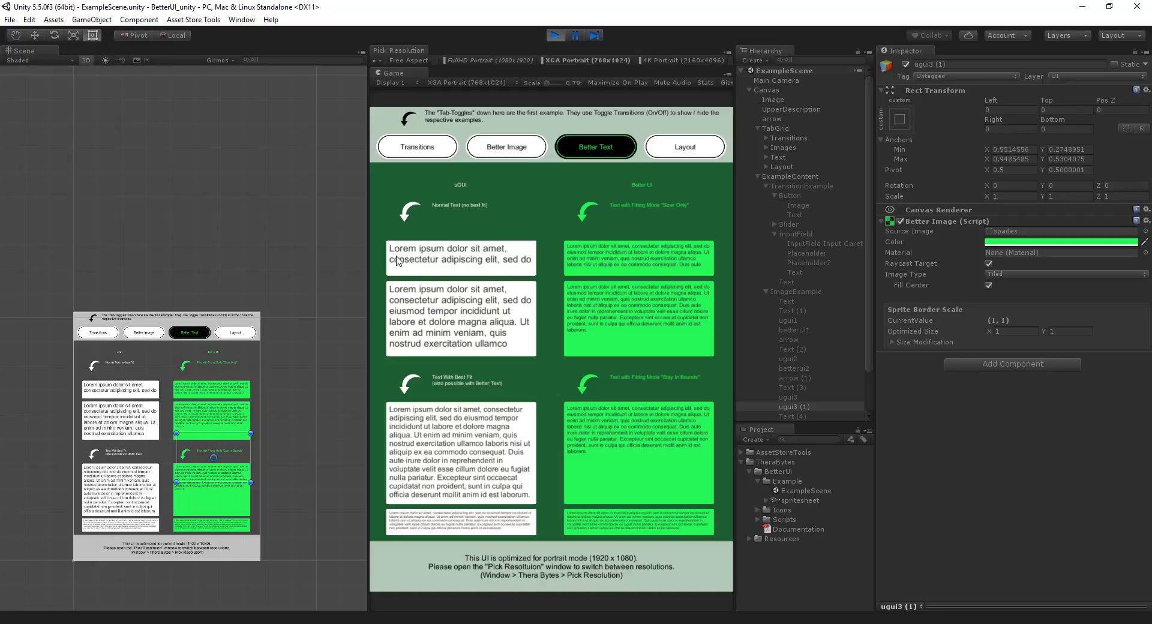
left_click(669, 60)
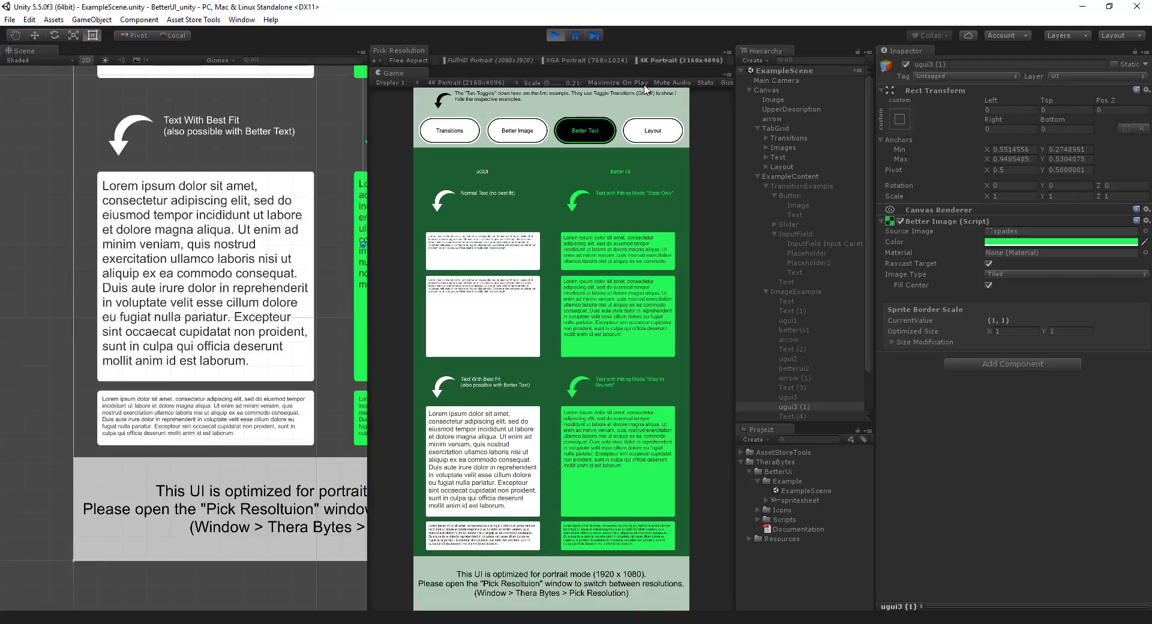
left_click(564, 62)
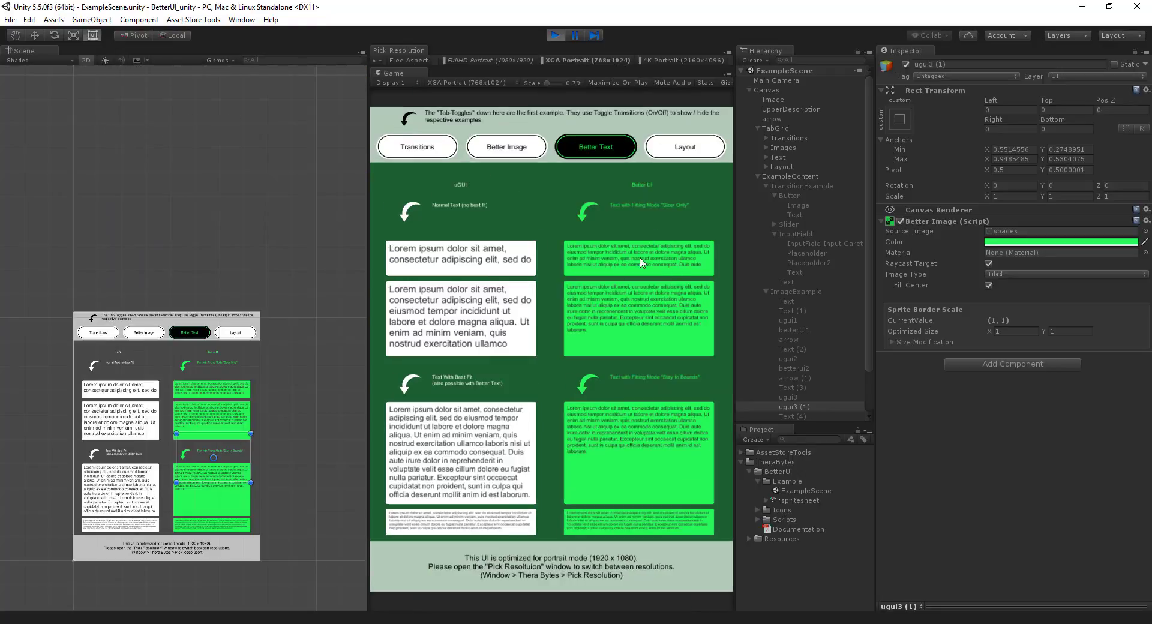
left_click(667, 57)
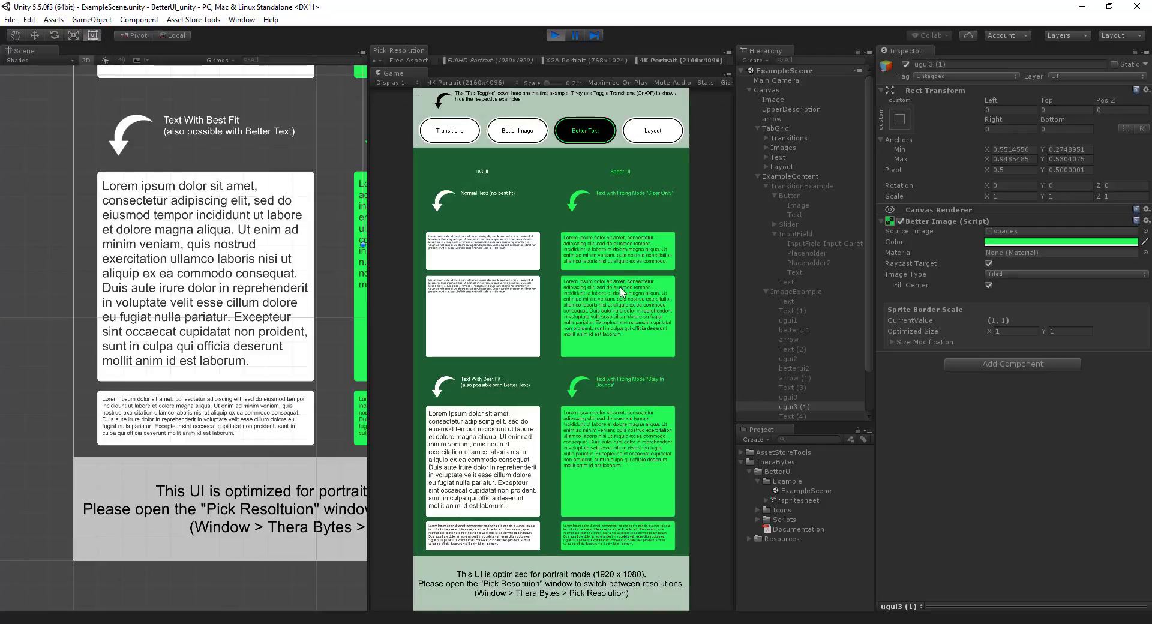
left_click(579, 60)
left_click(503, 58)
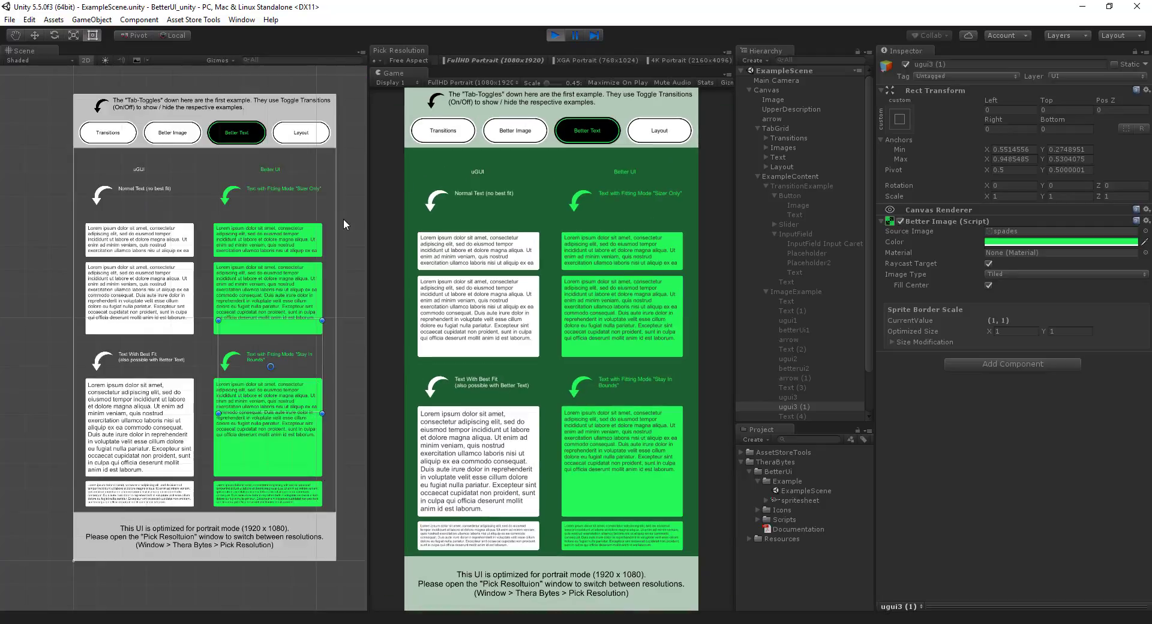
left_click(287, 245)
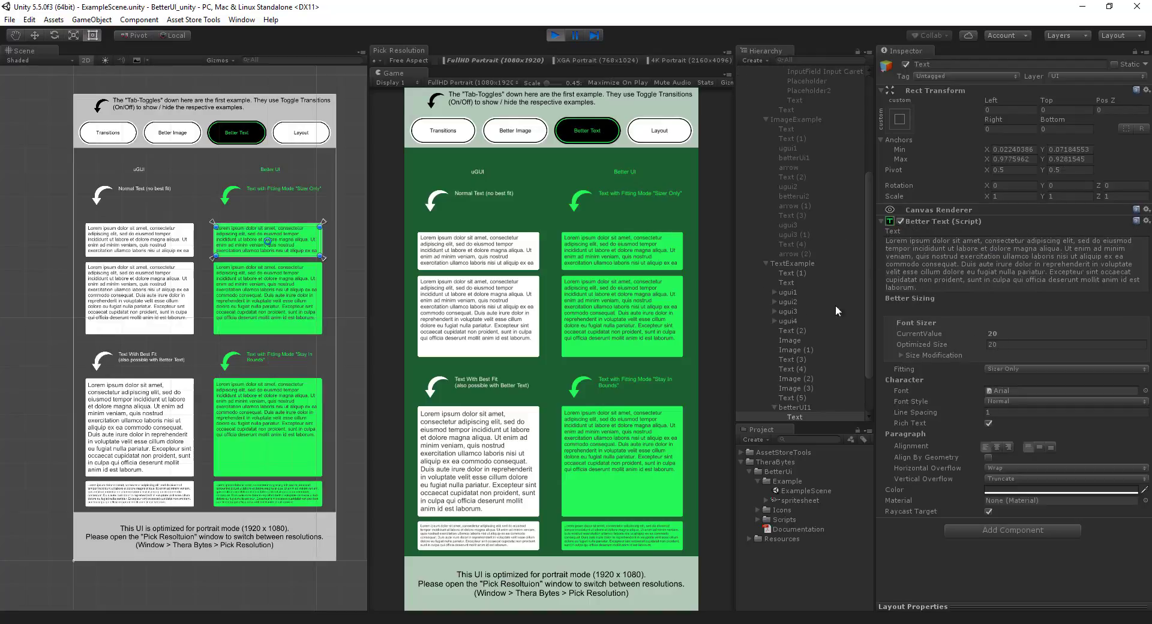
left_click(593, 60)
left_click(708, 58)
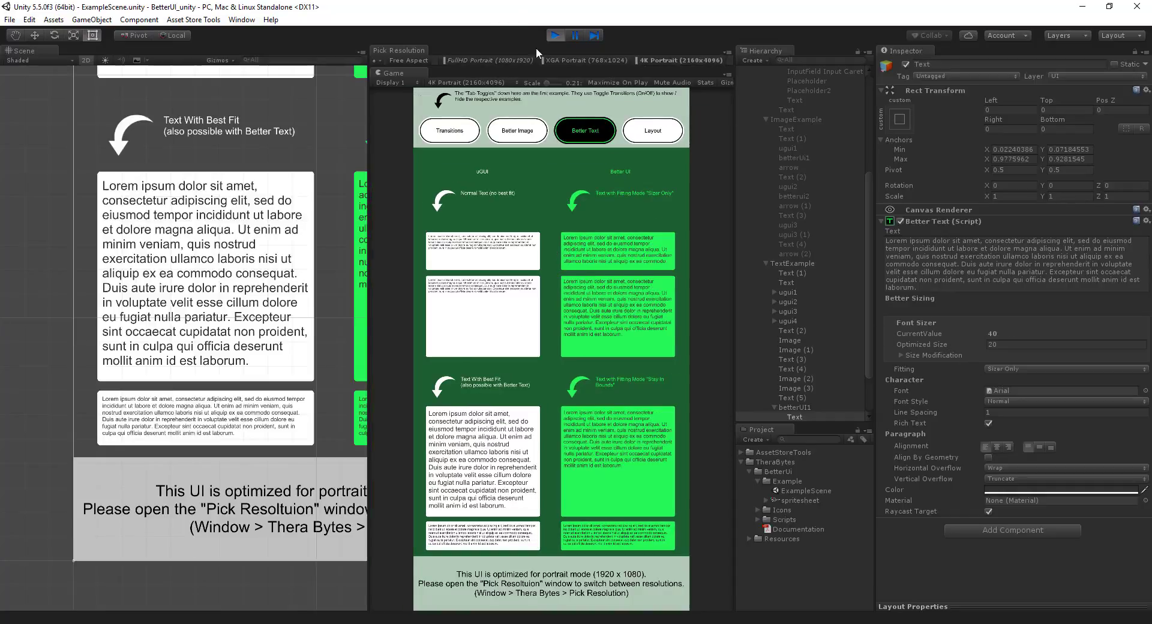
left_click(509, 60)
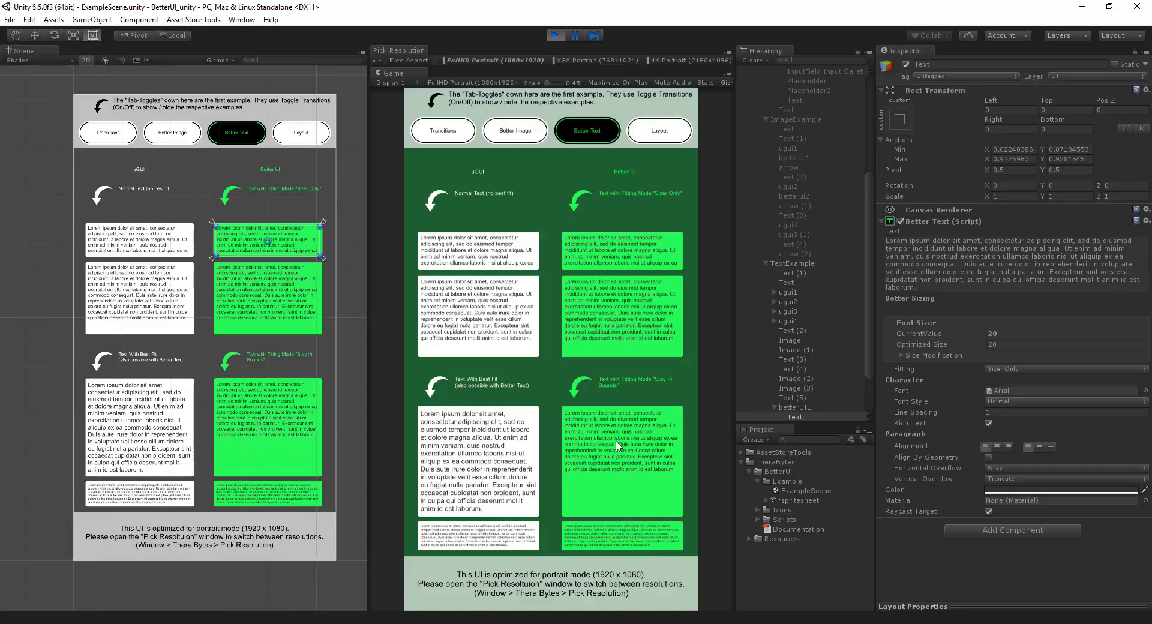
left_click(263, 436)
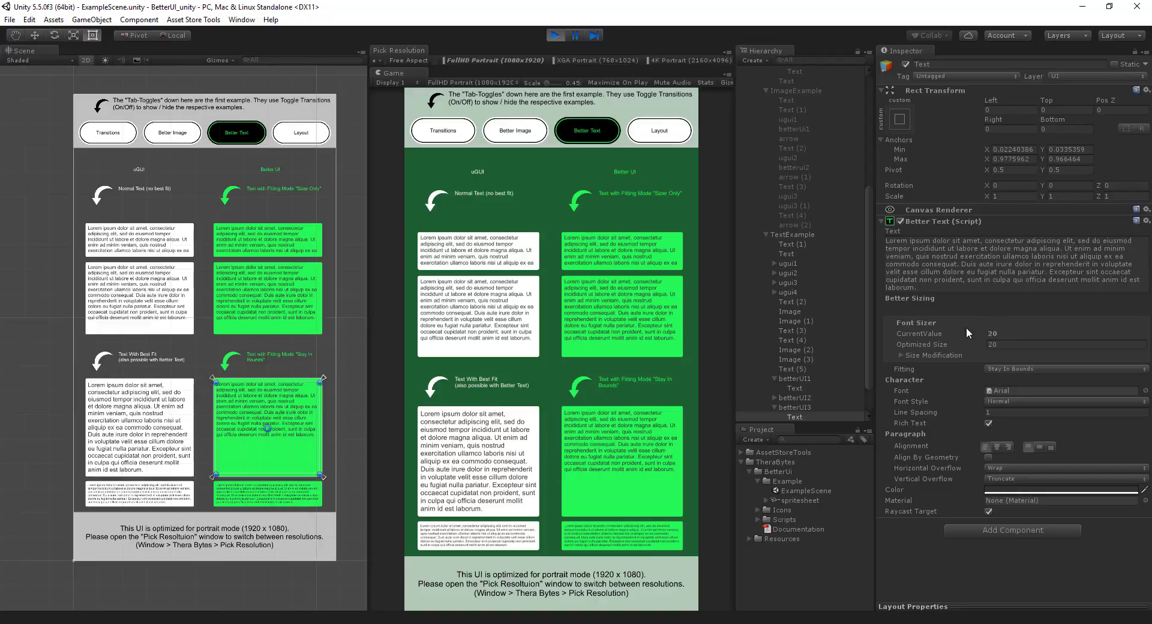
left_click(580, 61)
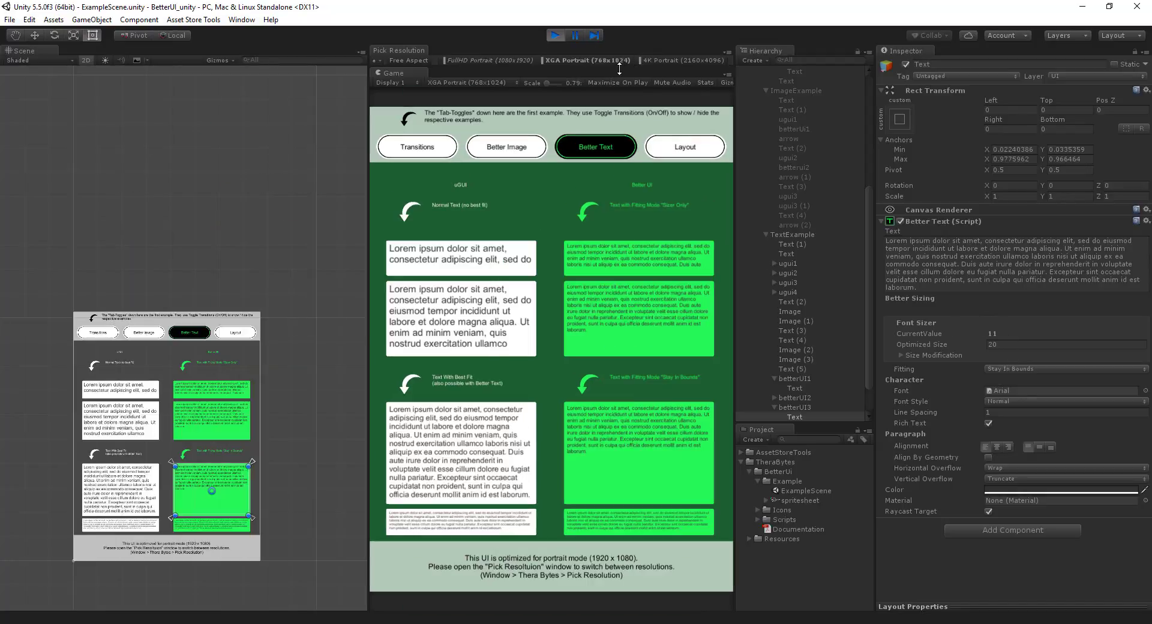
left_click(508, 61)
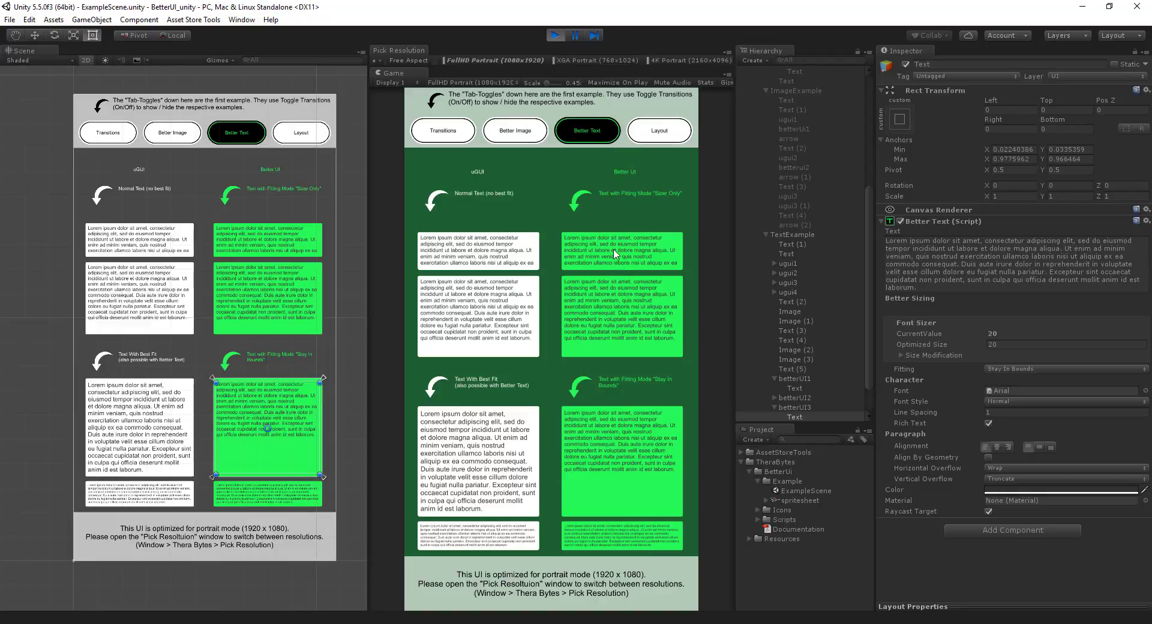
Show the Layout examples and compare uGuiGrid's Grid Layout Group with betterGrid's Better Grid Layout Group.
left_click(663, 134)
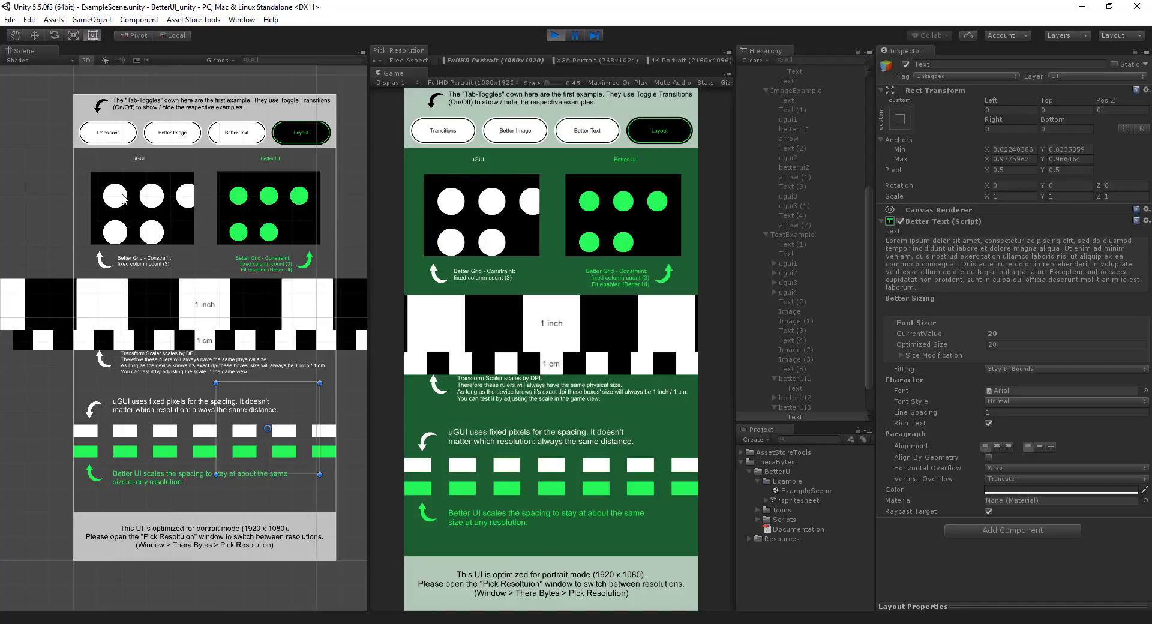
left_click(121, 198)
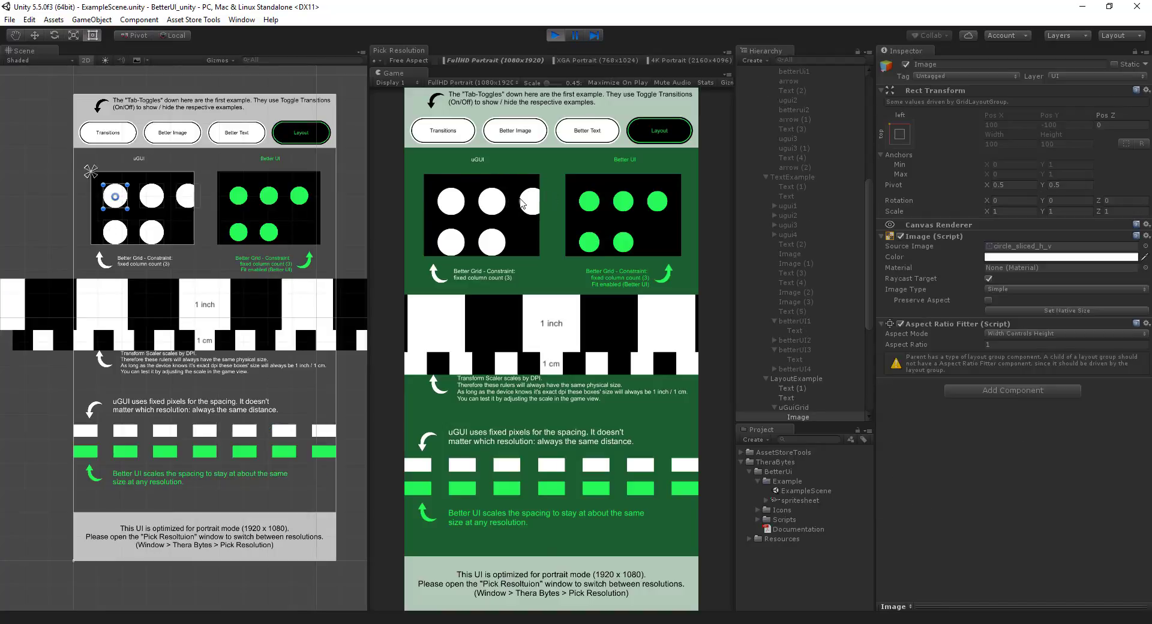
left_click(151, 232)
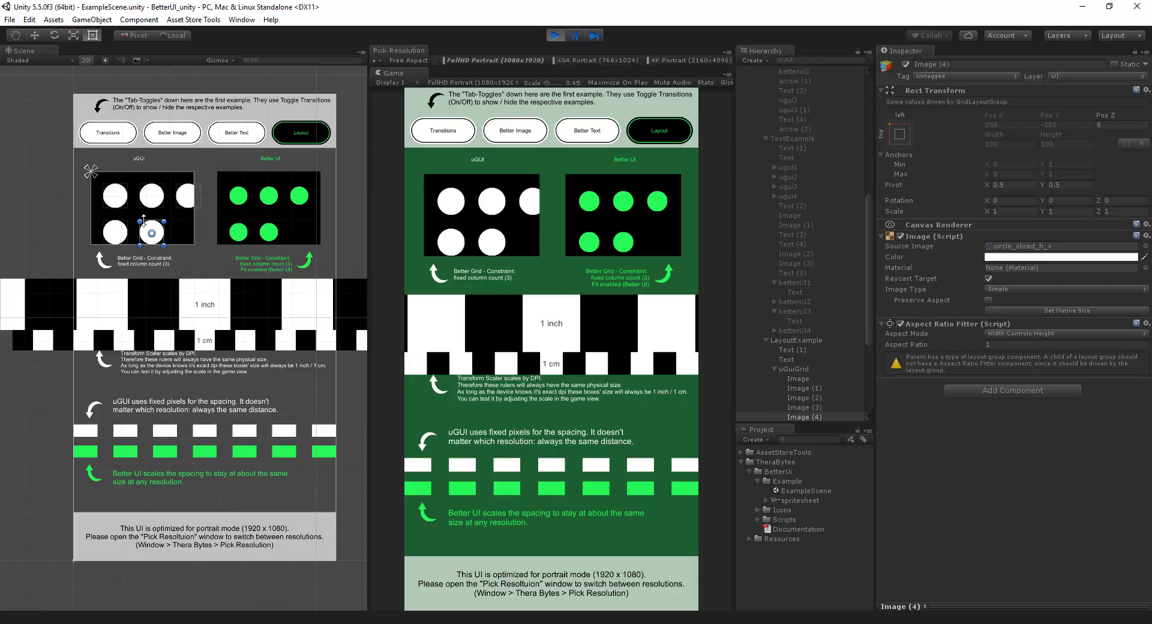
left_click(144, 221)
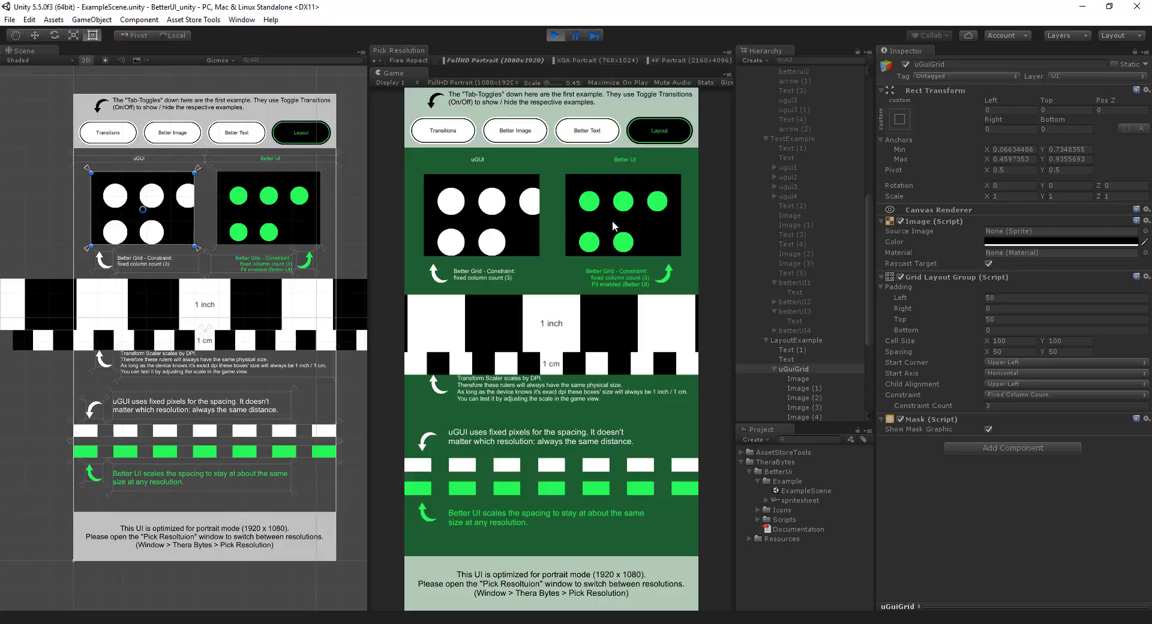
left_click(280, 211)
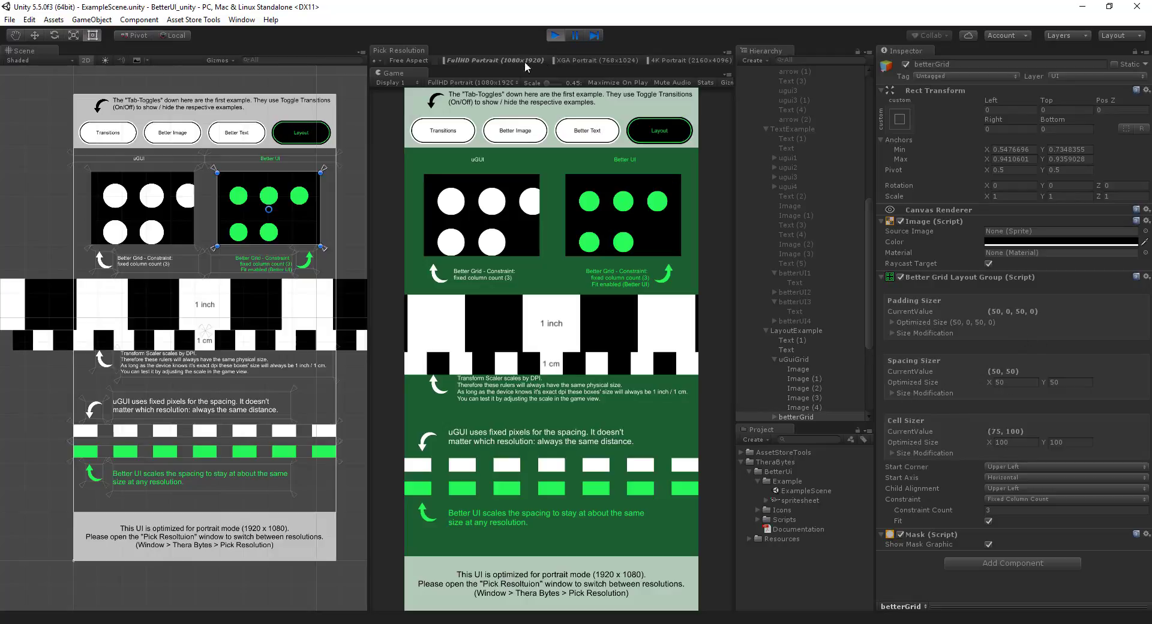
left_click(559, 60)
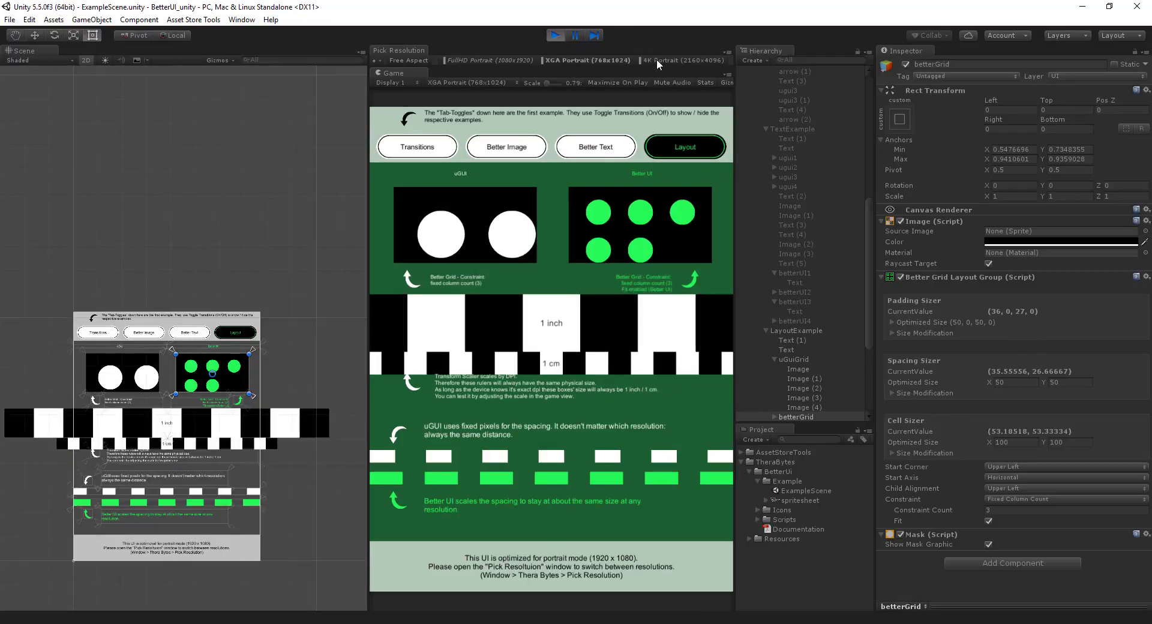
left_click(657, 59)
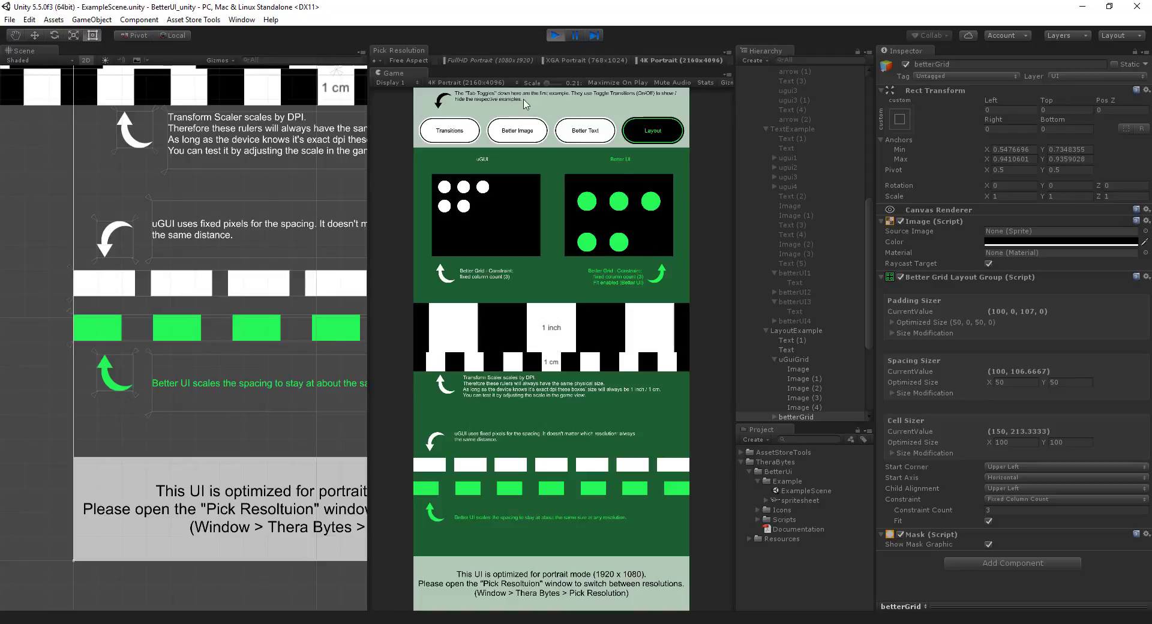
left_click(514, 60)
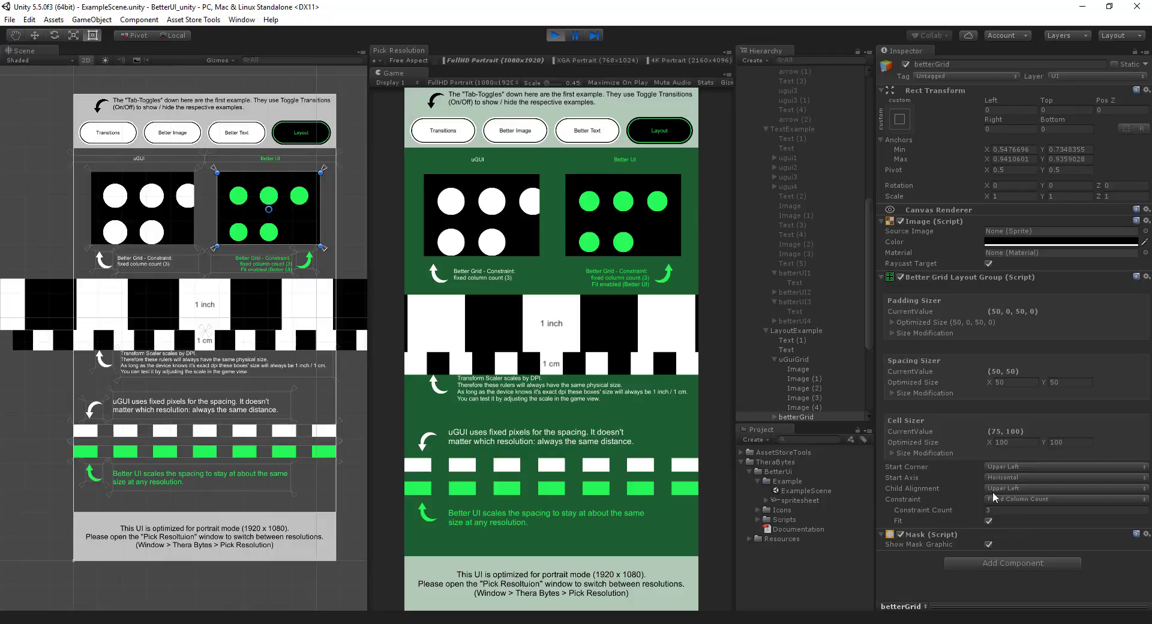
left_click(988, 522)
left_click(988, 521)
left_click(988, 521)
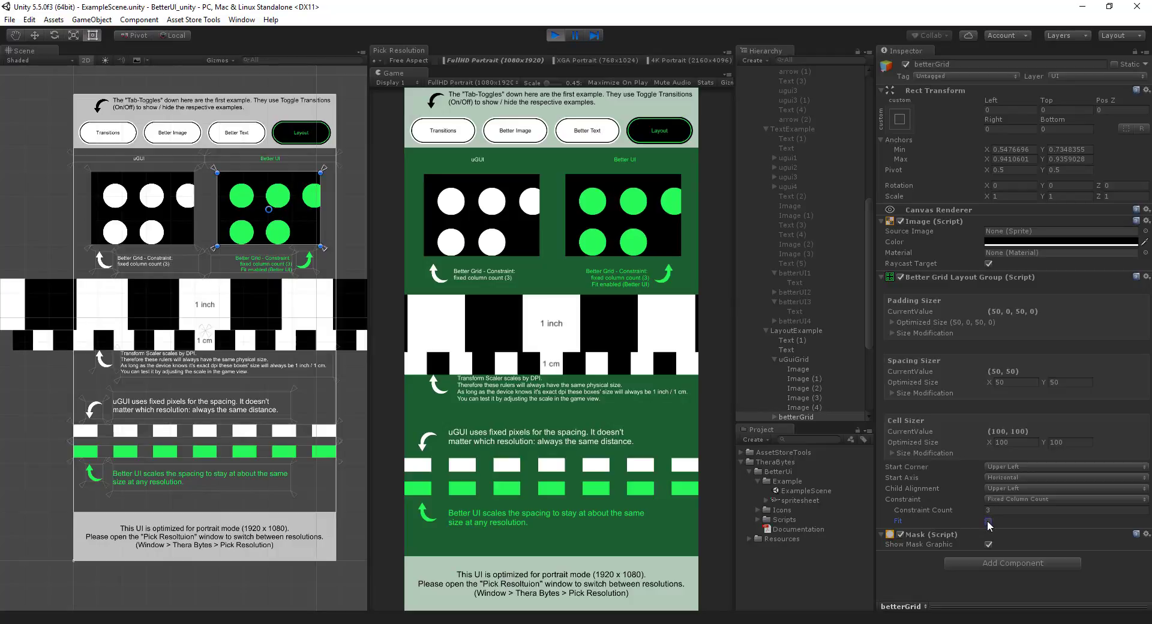
left_click(988, 522)
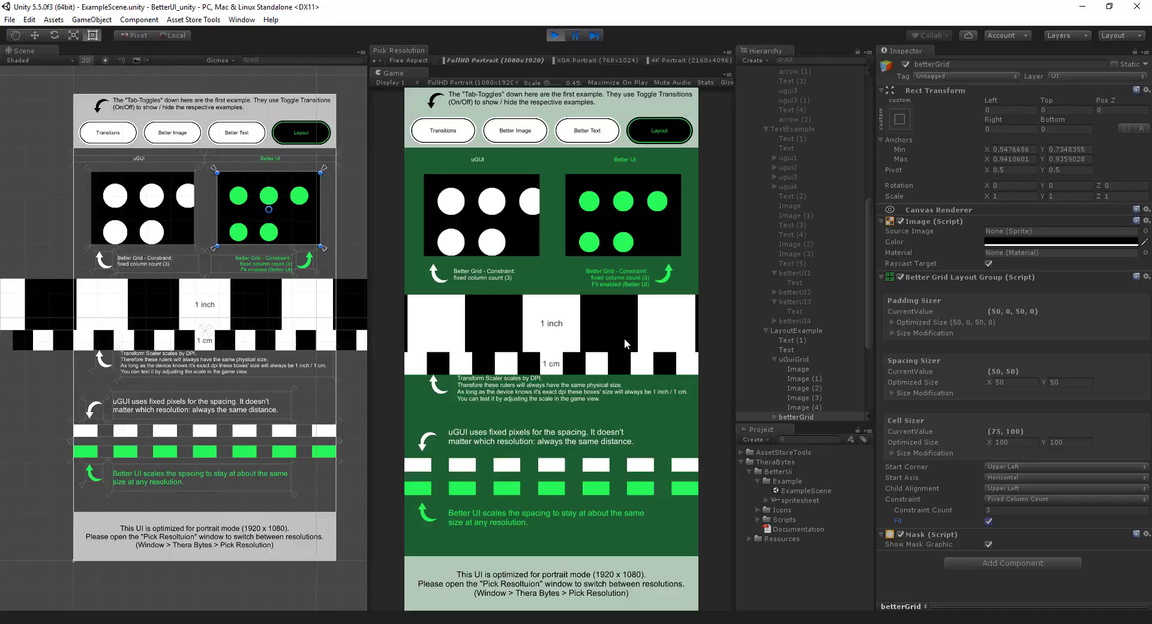
Inspect the 1 inch text, set Game Scale to about 0.7, and compare XGA and 4K Portrait before returning to FullHD.
scroll(774, 354, "down", 2)
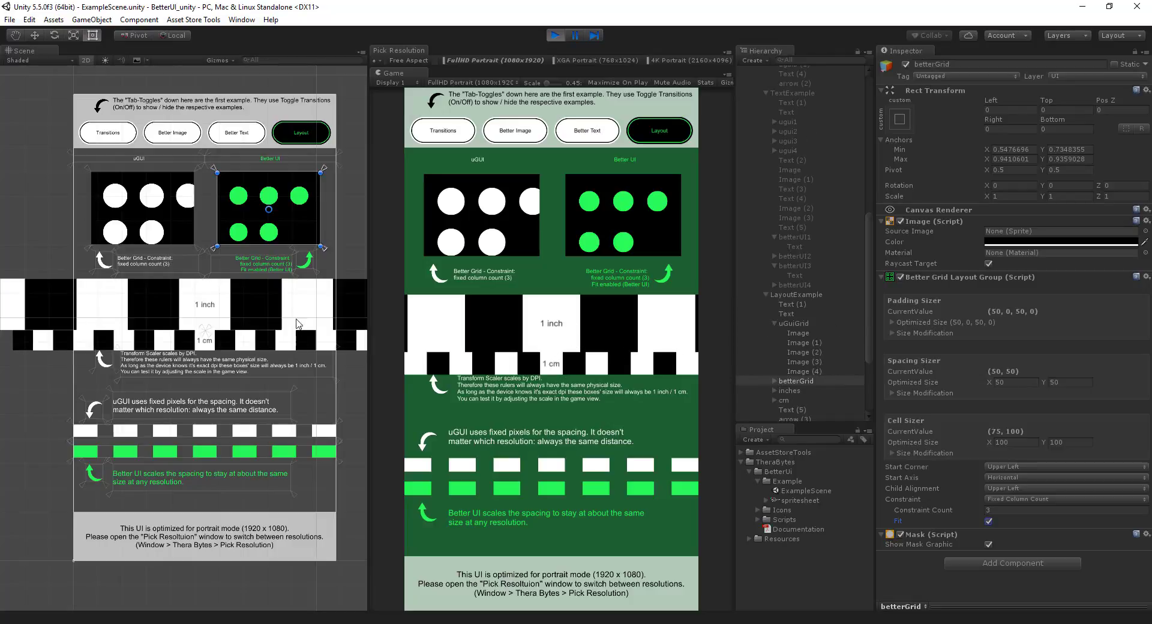
left_click(224, 316)
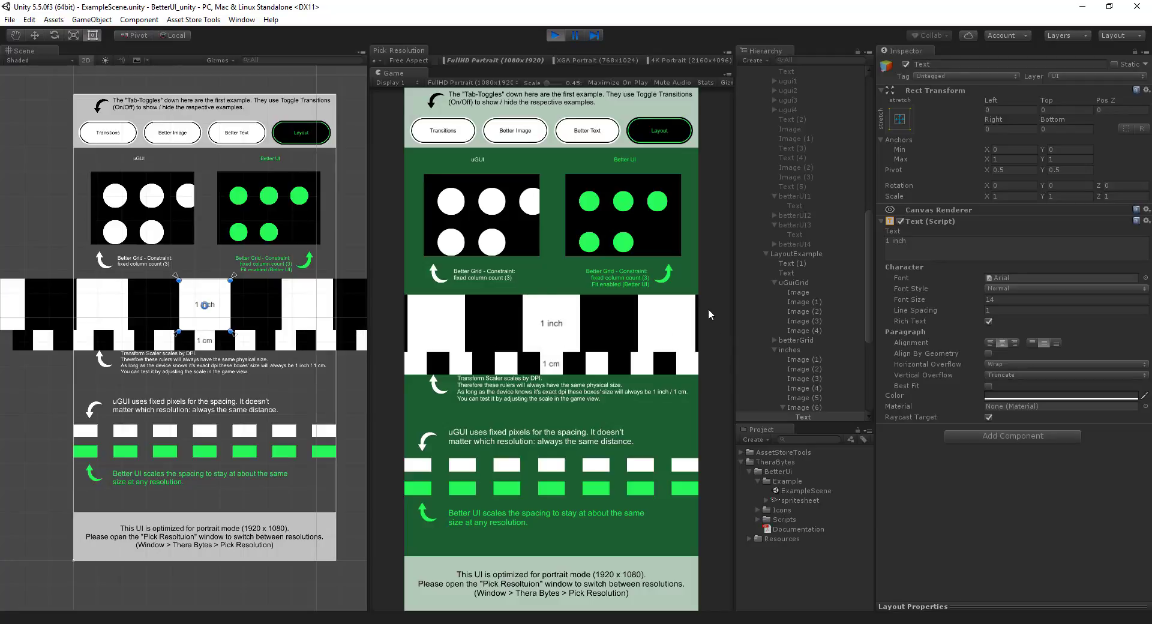
scroll(791, 294, "down", 10)
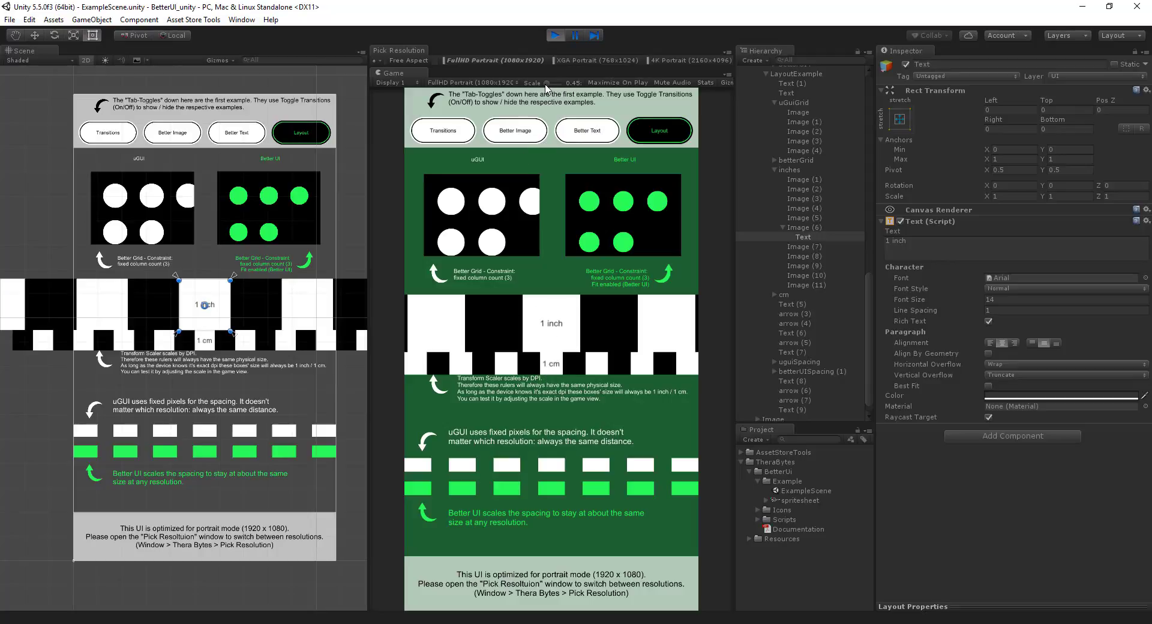
mouse_move(547, 84)
left_mouse_down()
mouse_move(559, 77)
mouse_move(546, 87)
left_mouse_up()
left_click(624, 59)
left_click(654, 58)
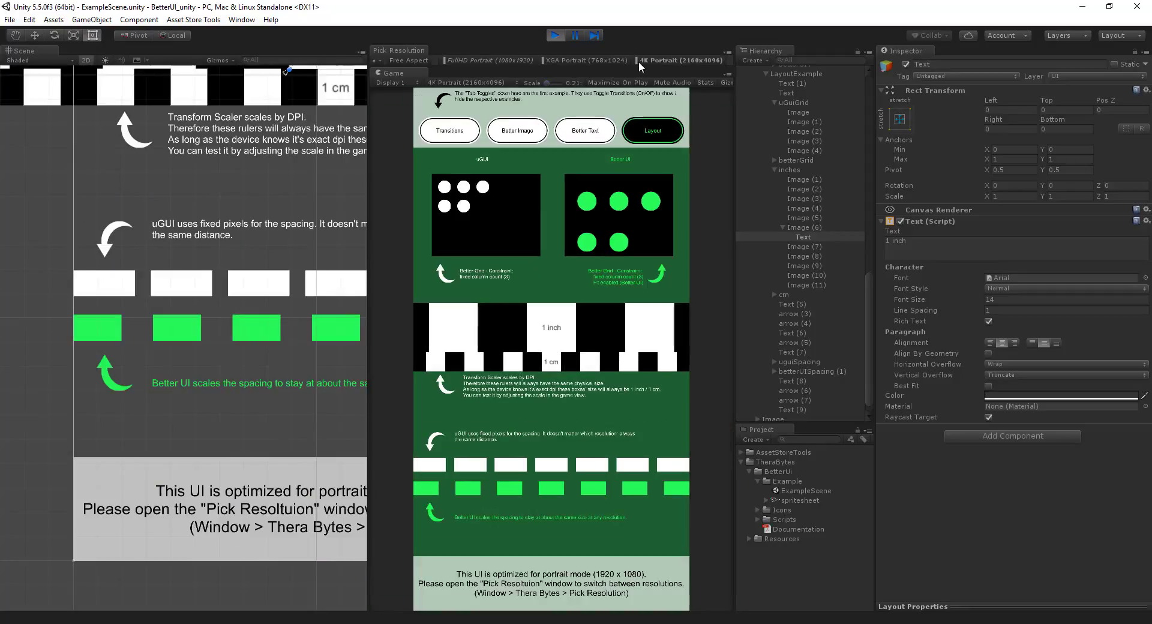
left_click(549, 60)
left_click(501, 57)
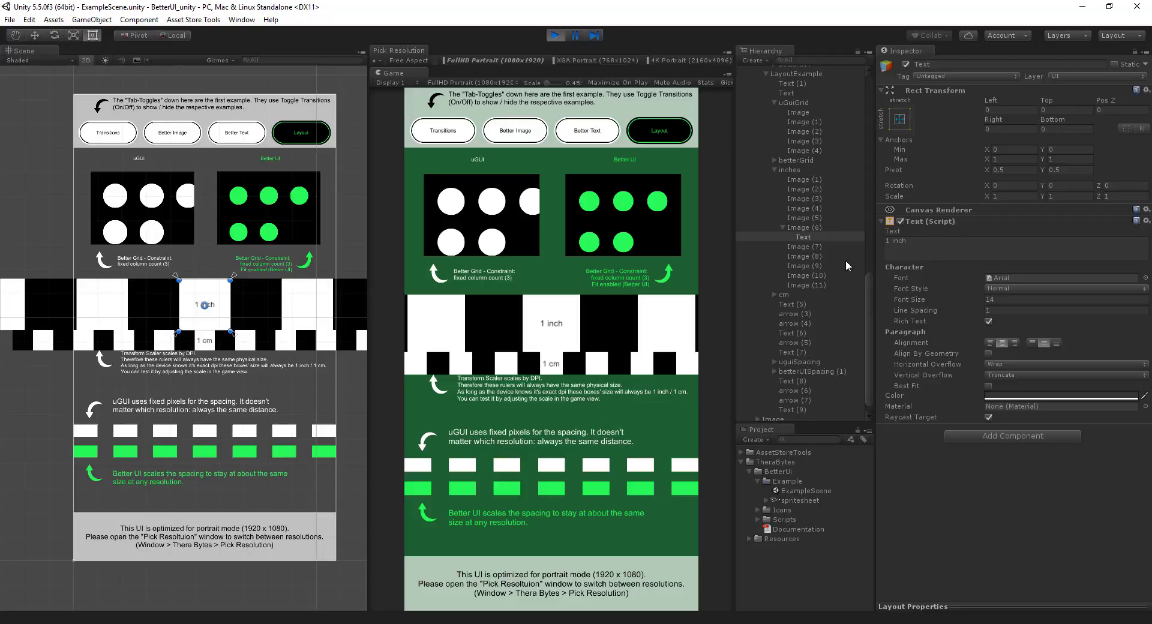
Select the inches ruler and expand its Transform Scaler's Size Modification settings.
left_click(815, 210)
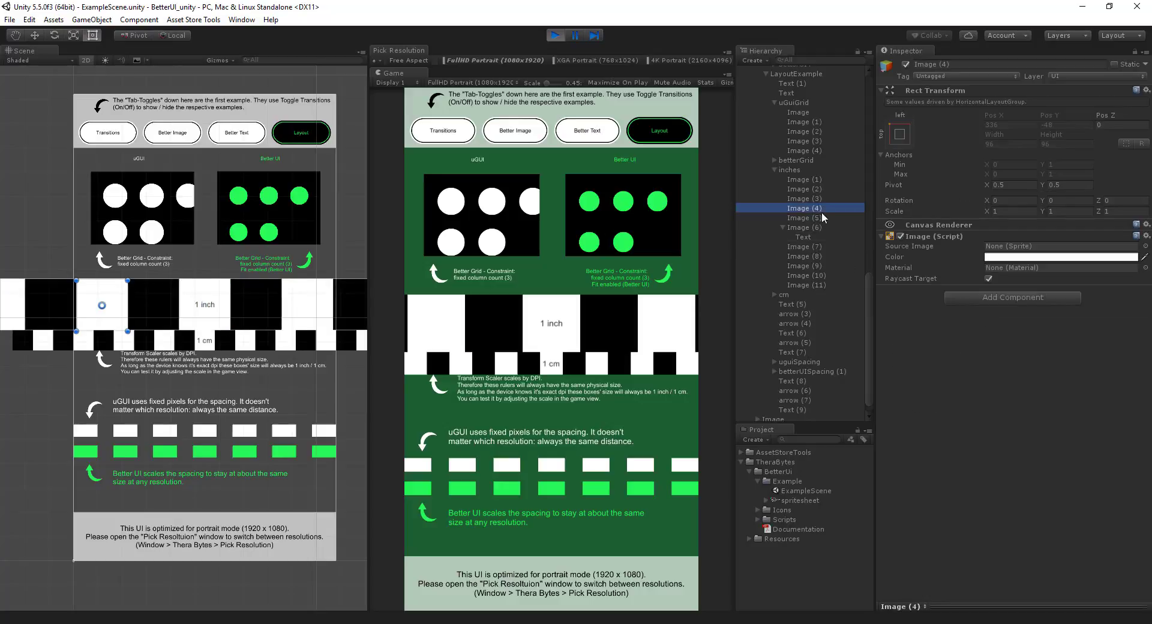
left_click(808, 170)
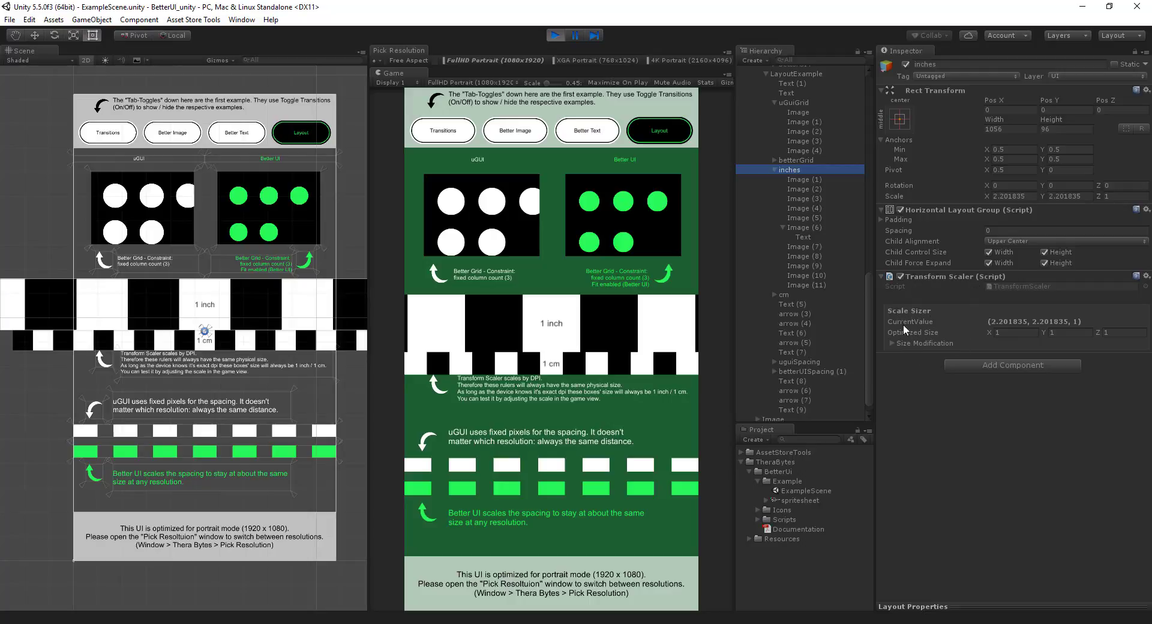
left_click(892, 343)
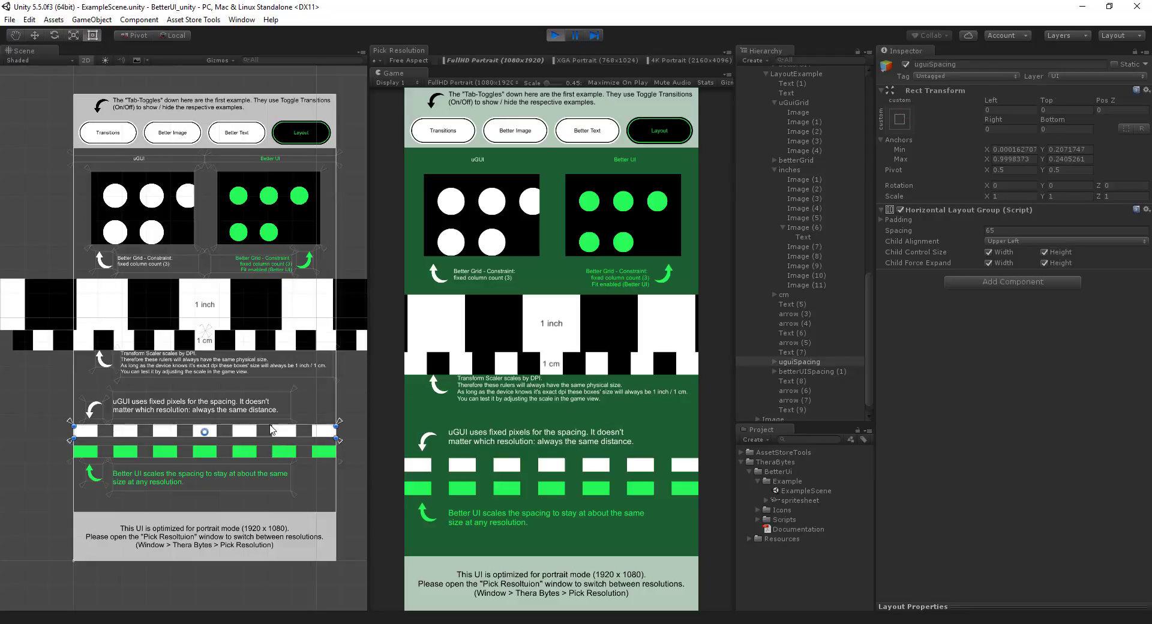
Compare the betterUISpacing (1) layout group's spacing sizer of 65 against the white uguiSpacing row.
left_click(254, 452)
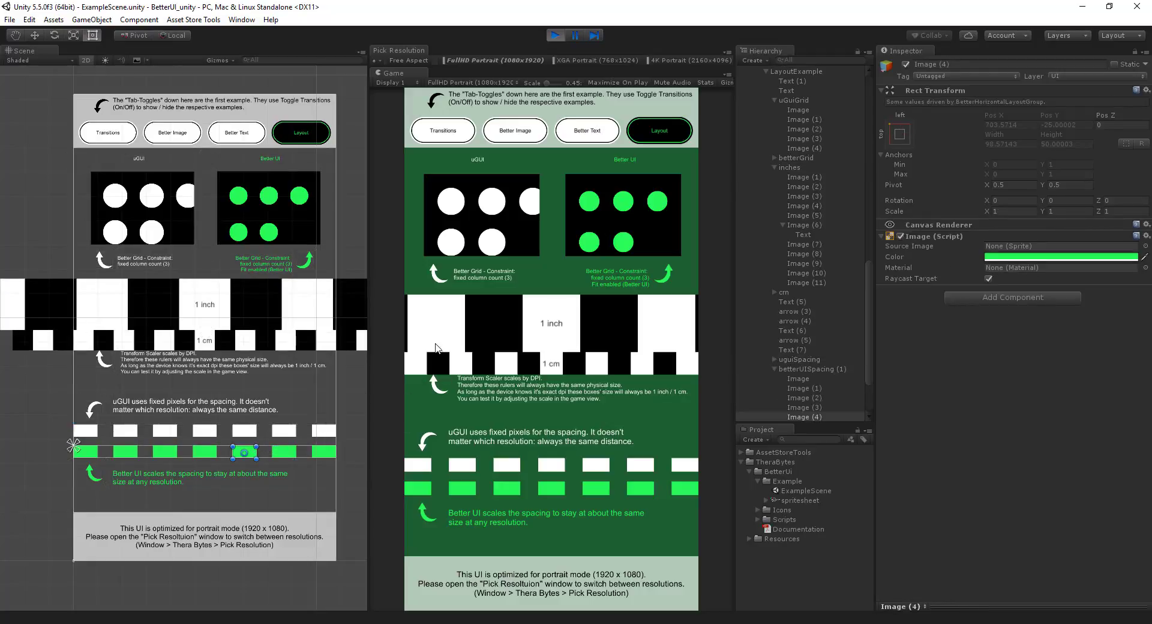
left_click(311, 459)
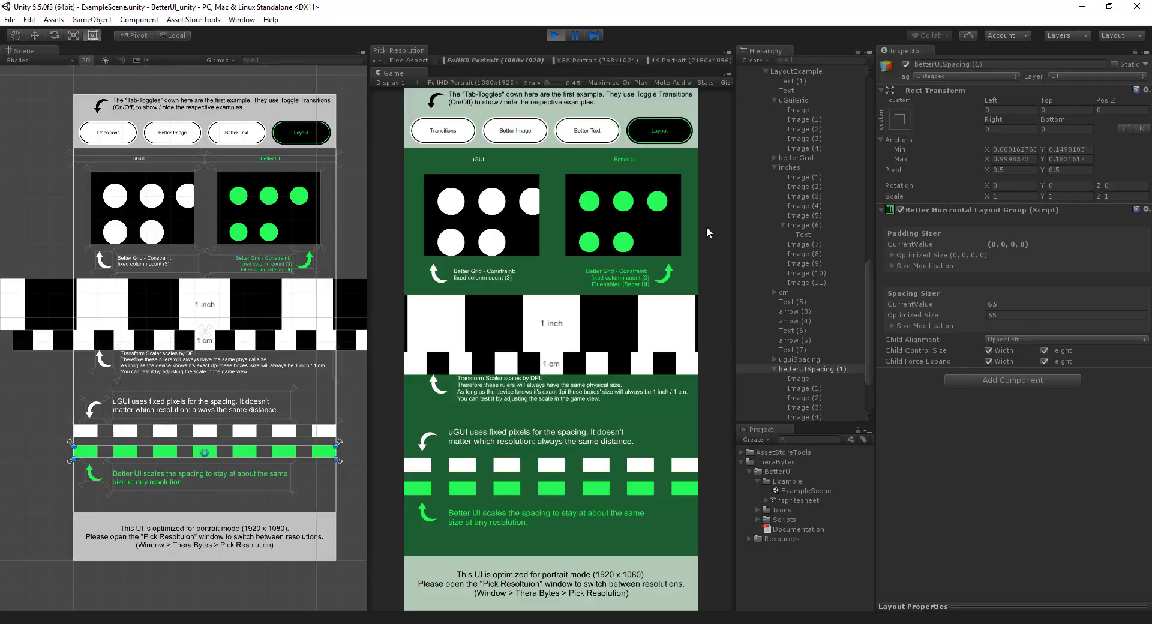
left_click(228, 435)
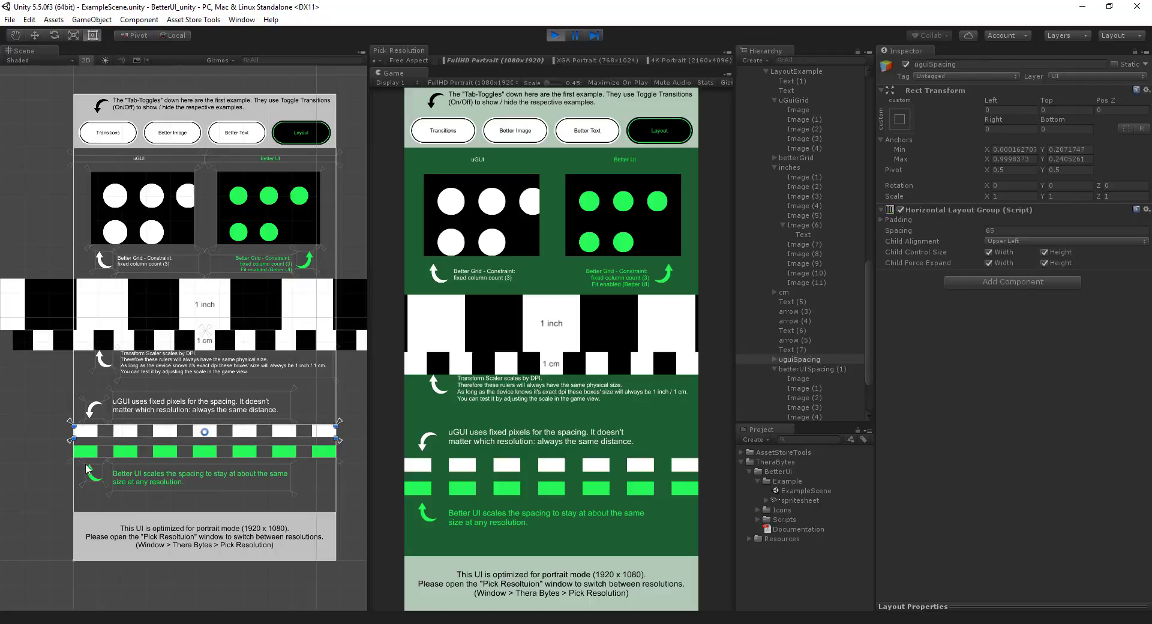
left_click(219, 449)
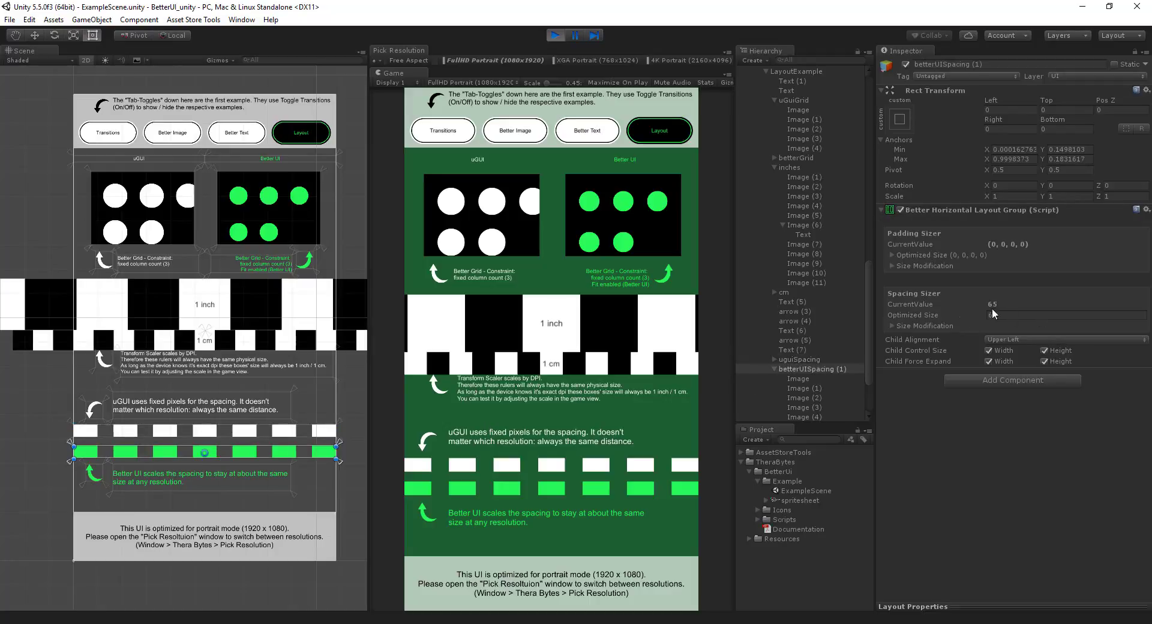
left_click(568, 59)
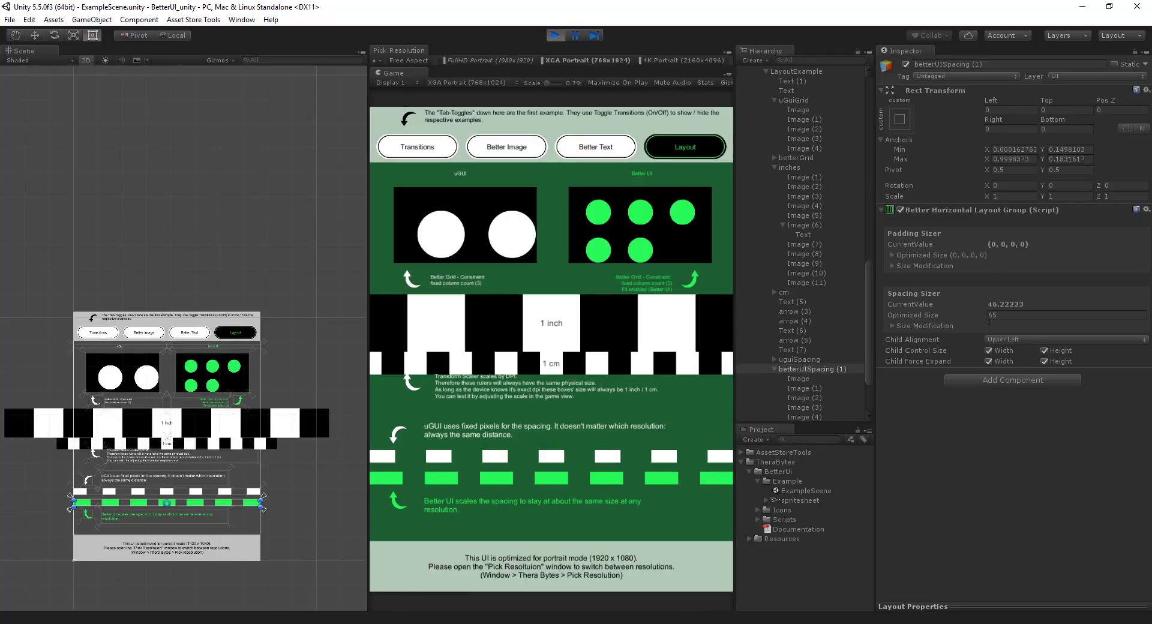
left_click(657, 60)
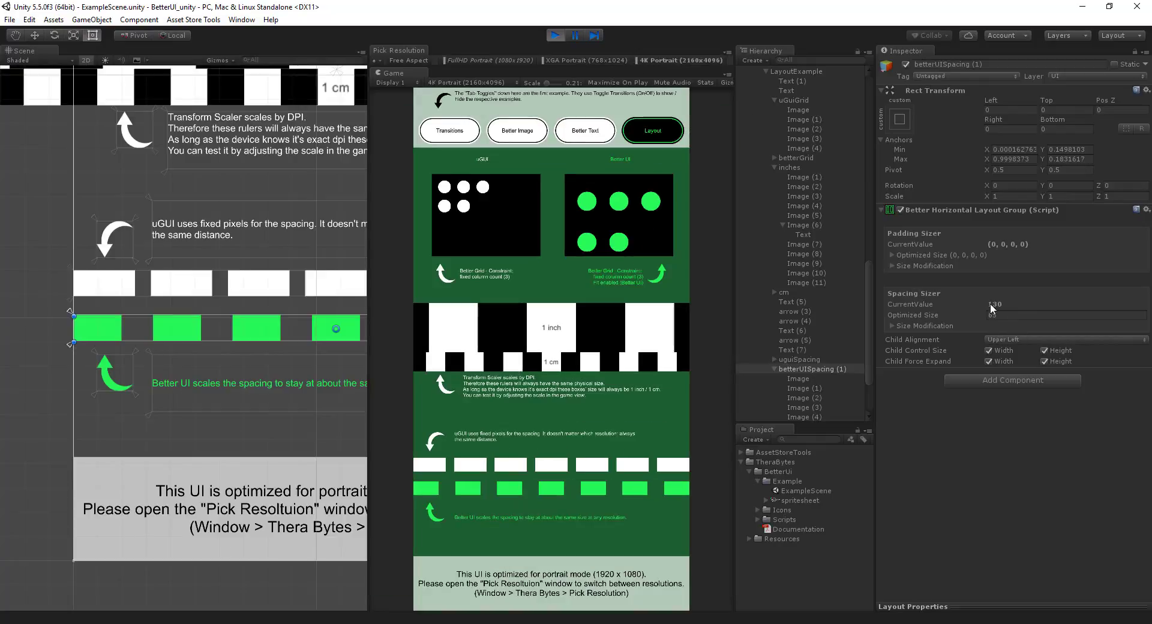
left_click(584, 59)
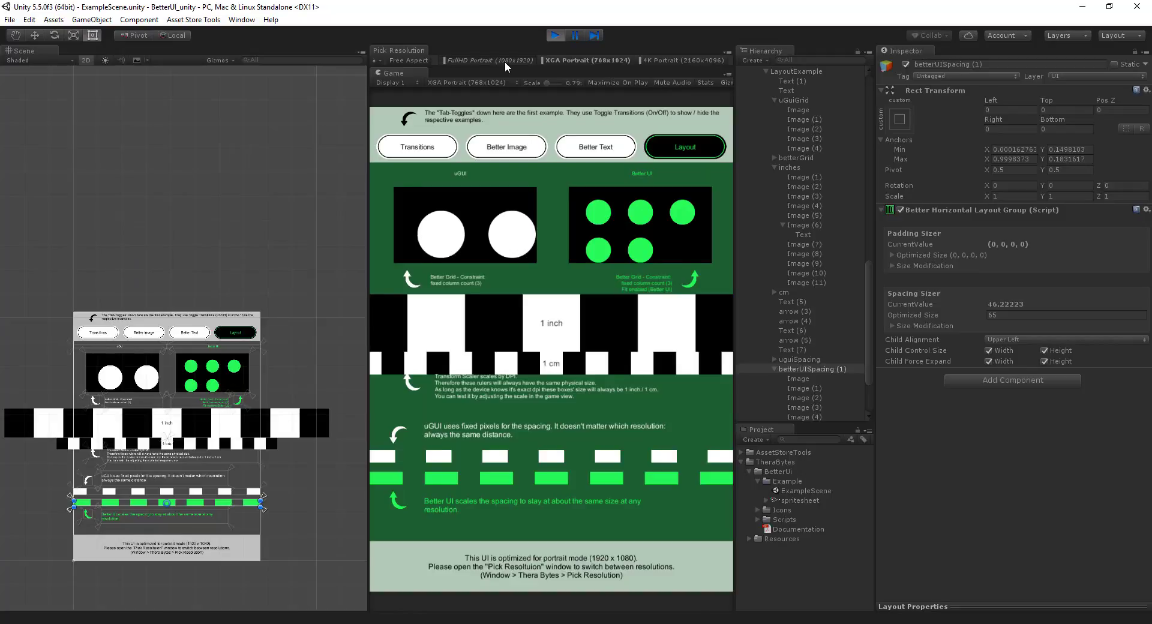
left_click(506, 61)
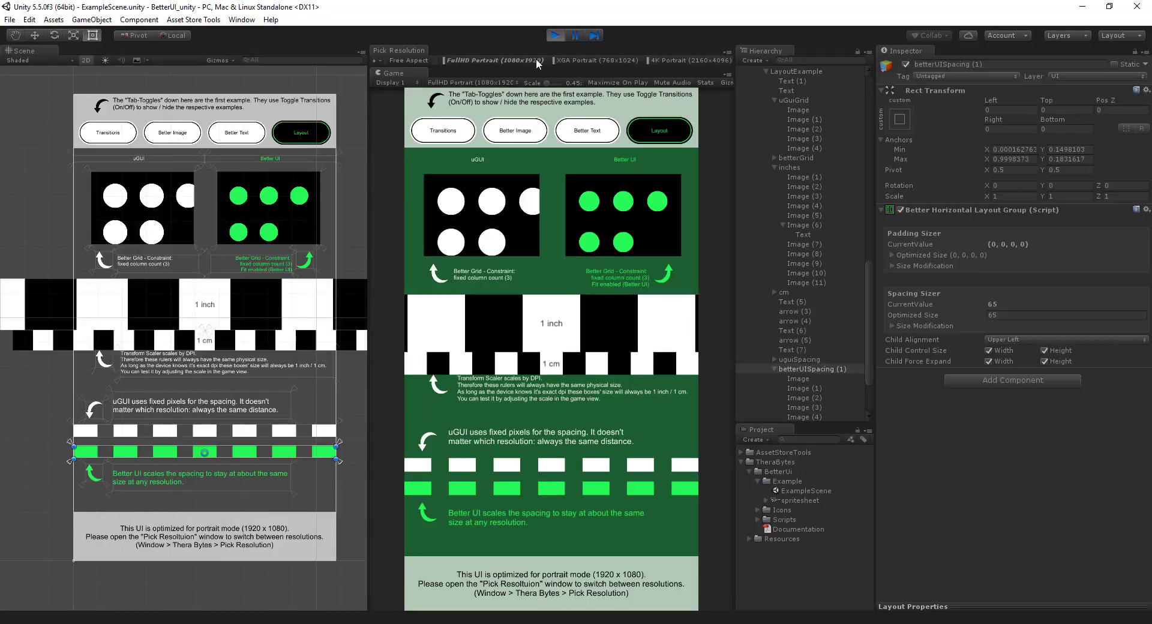
left_click(614, 55)
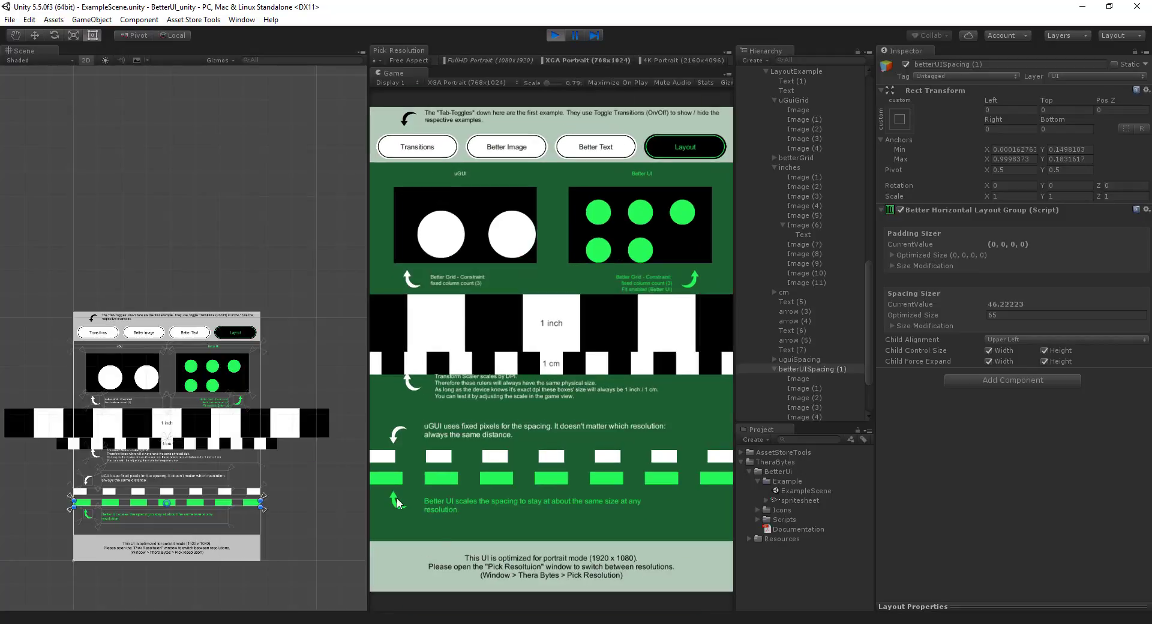
left_click(653, 57)
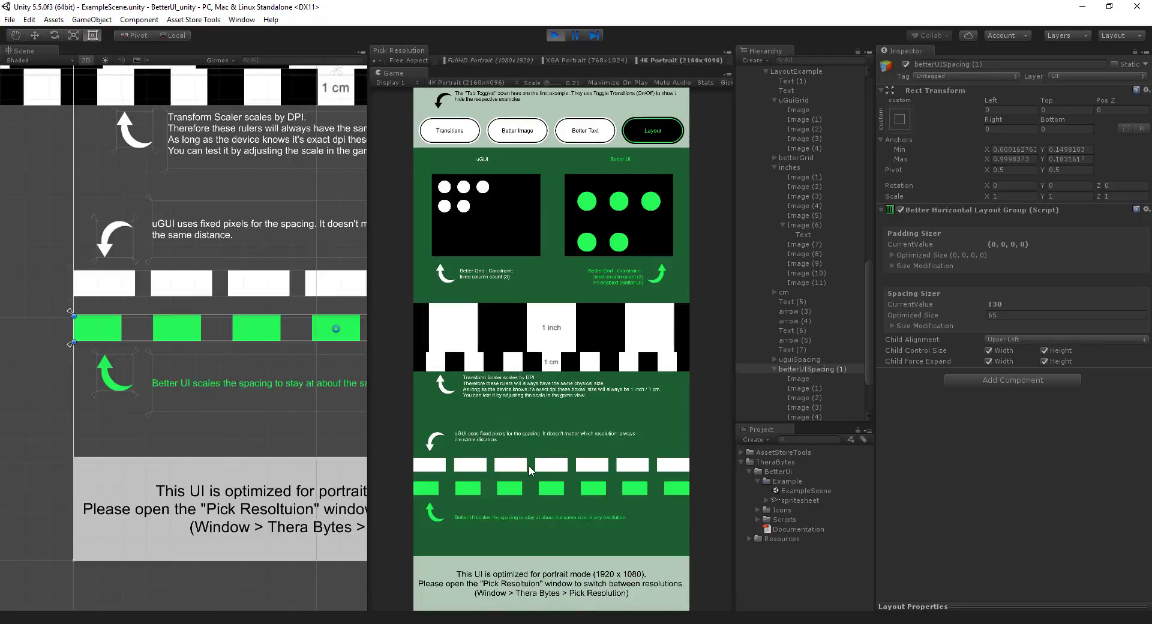
left_click(576, 59)
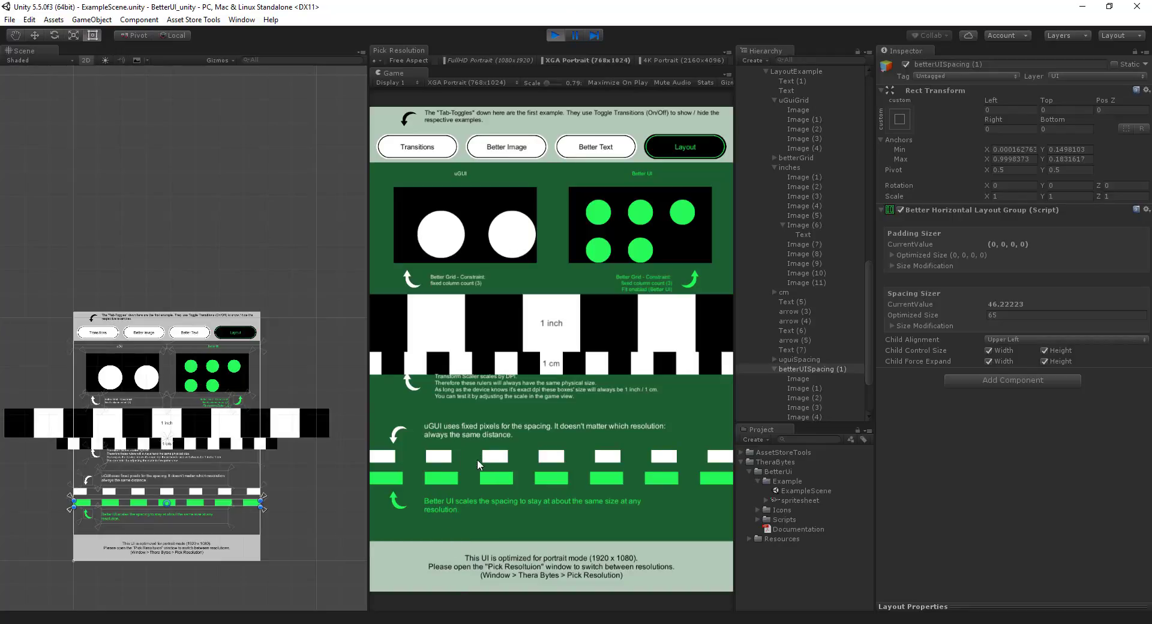
left_click(528, 59)
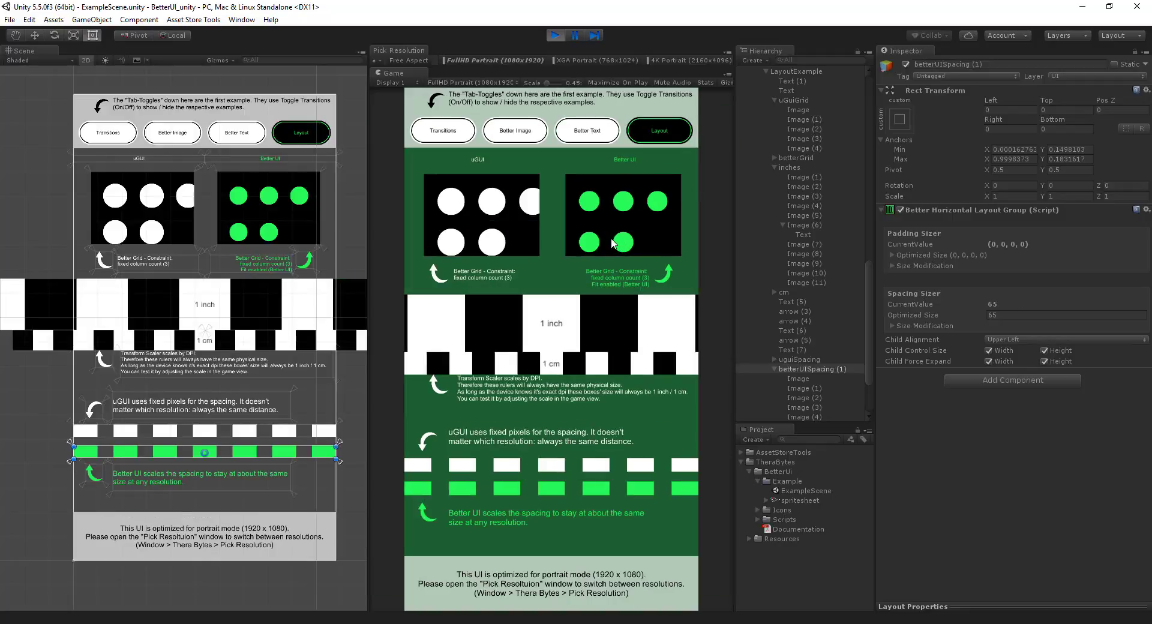